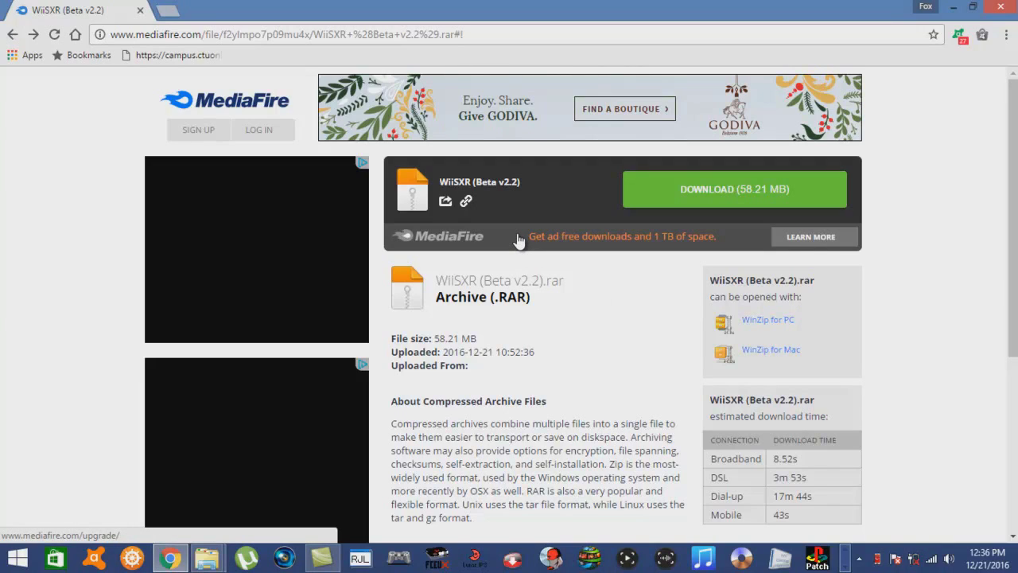
- Download the WiiSXR (Beta v2.2) archive to the Desktop, then clear the browser and the advertising pop-up out of the way
click(684, 196)
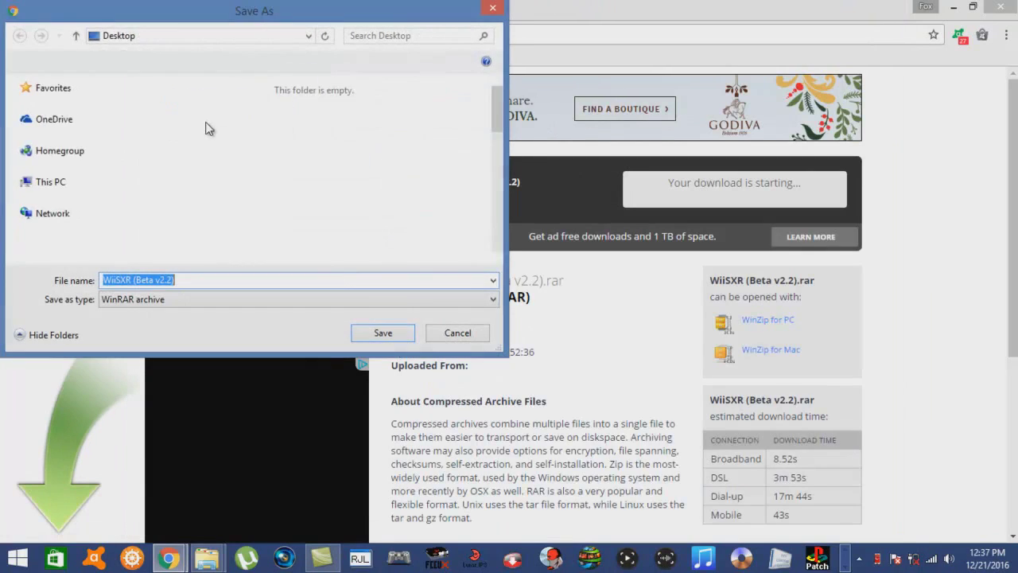
click(73, 108)
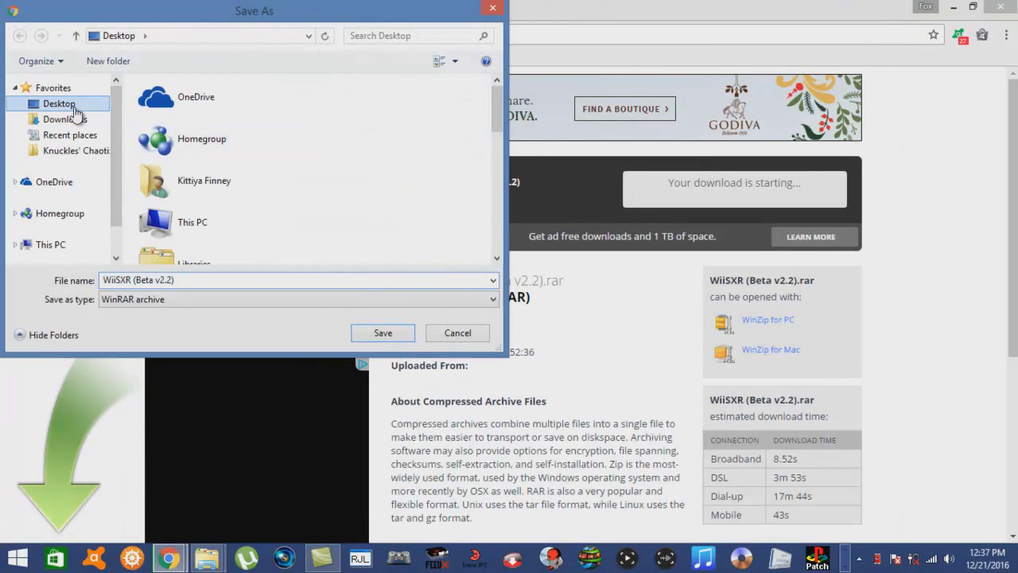
click(375, 337)
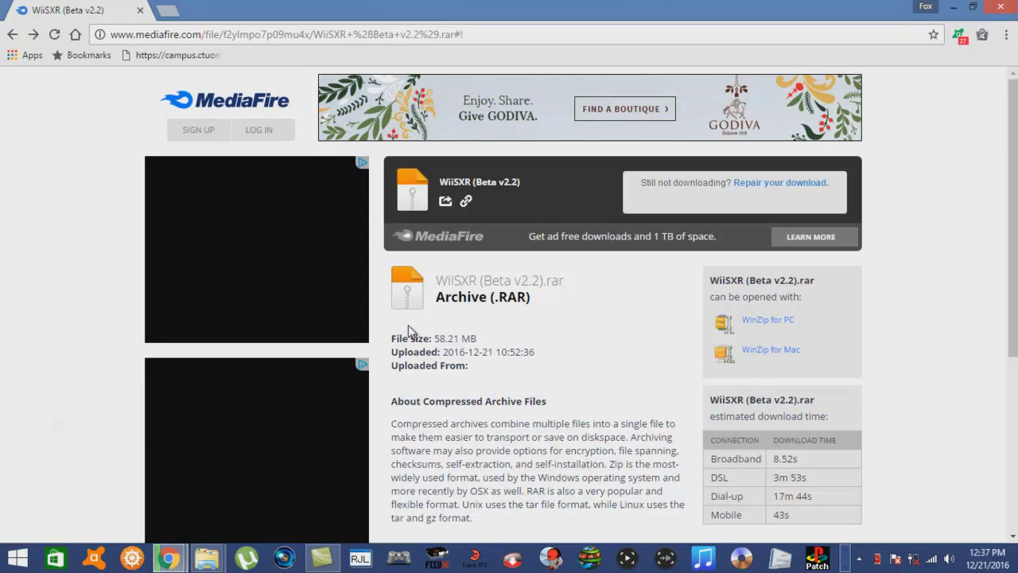
click(956, 10)
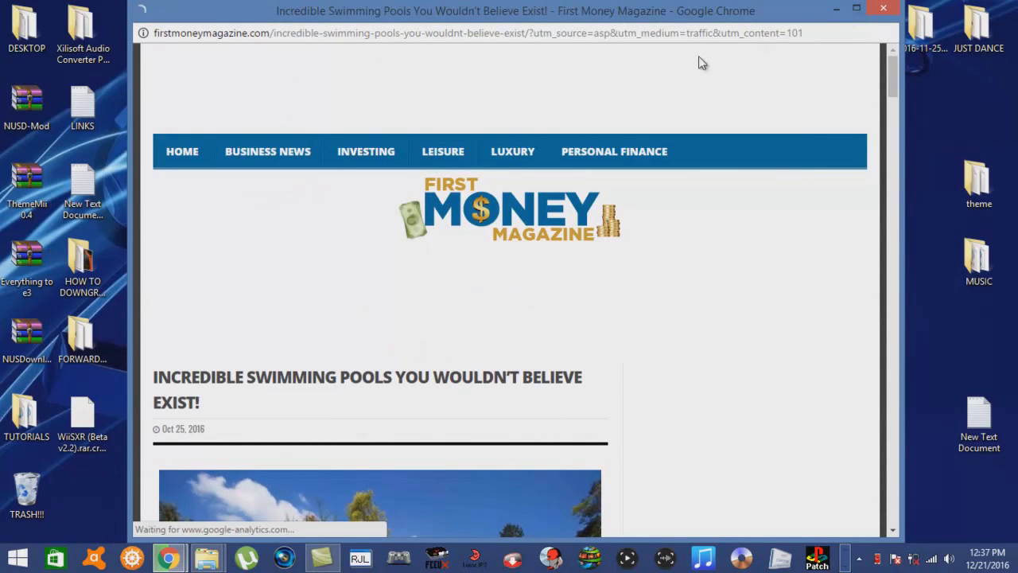
click(888, 10)
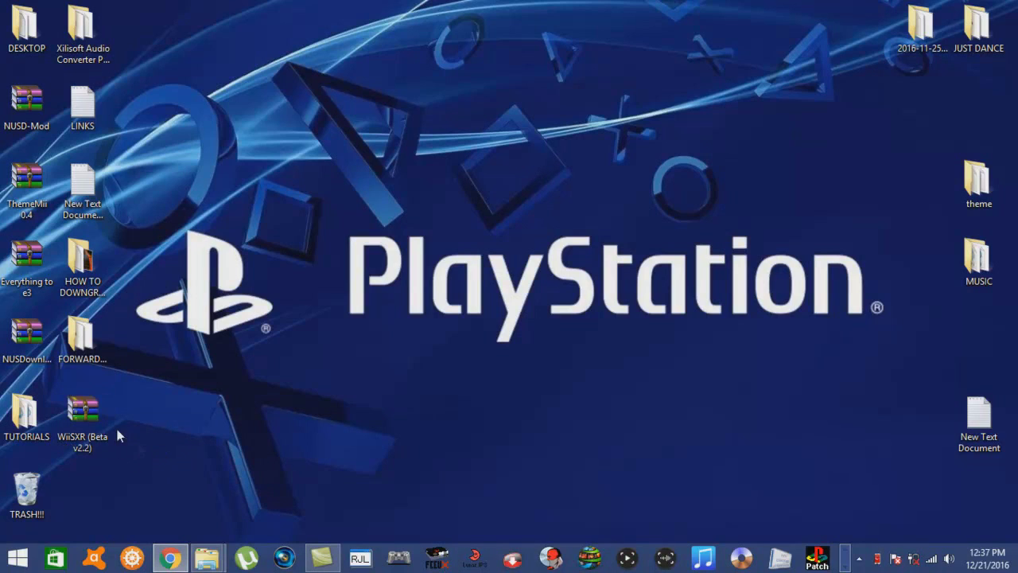
- Extract the WiiSXR (Beta v2.2) archive into its own folder and open the nested WiiSXR (Beta v2.2 commit - 31c44de) folders
right_click(83, 426)
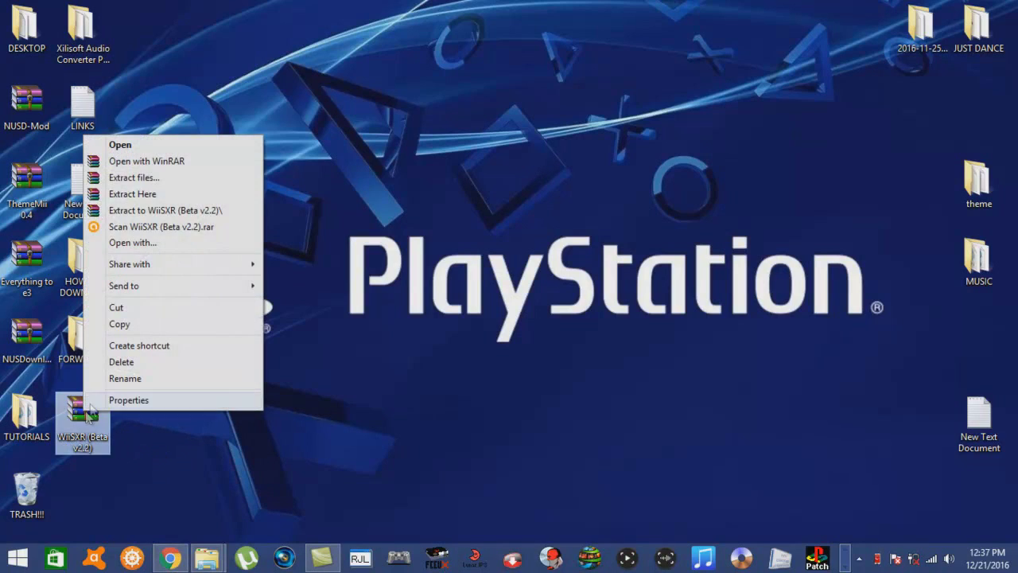
click(115, 212)
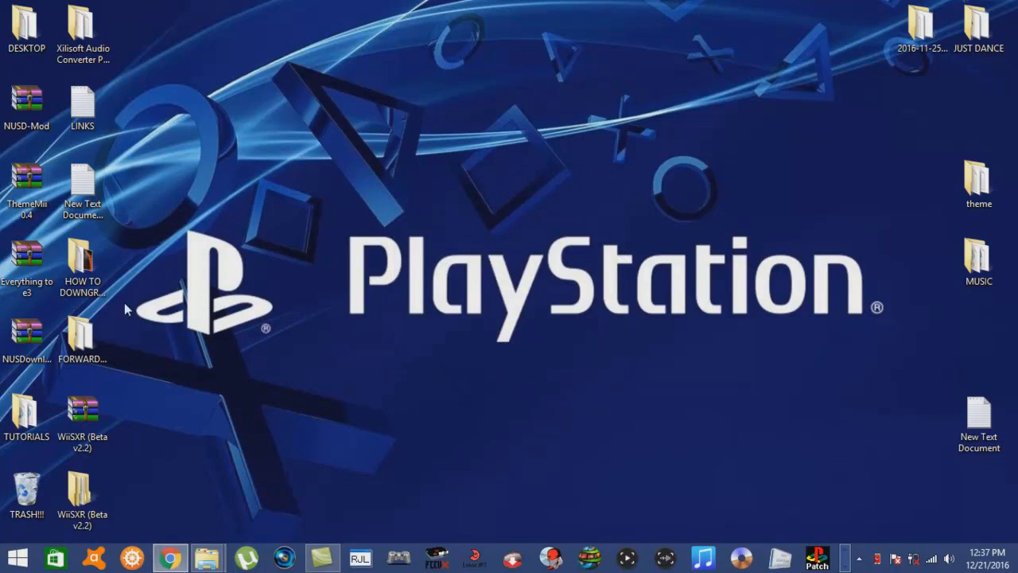
double_click(94, 506)
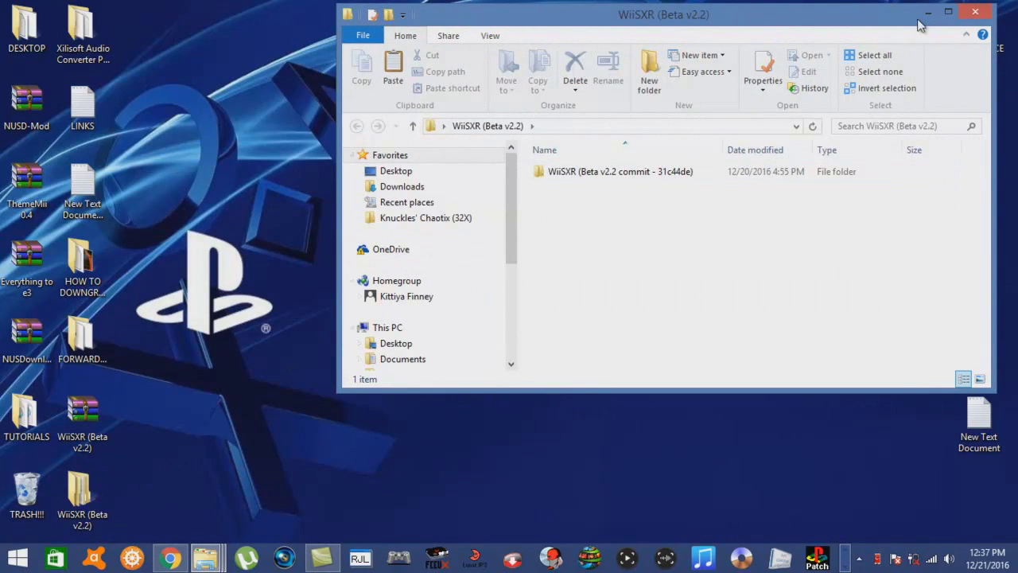
double_click(592, 176)
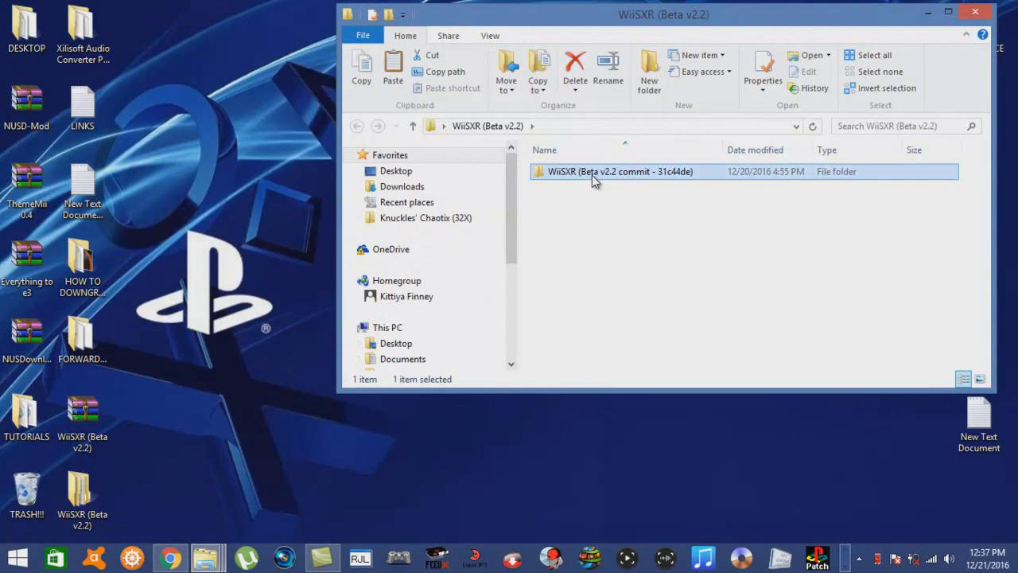
double_click(592, 175)
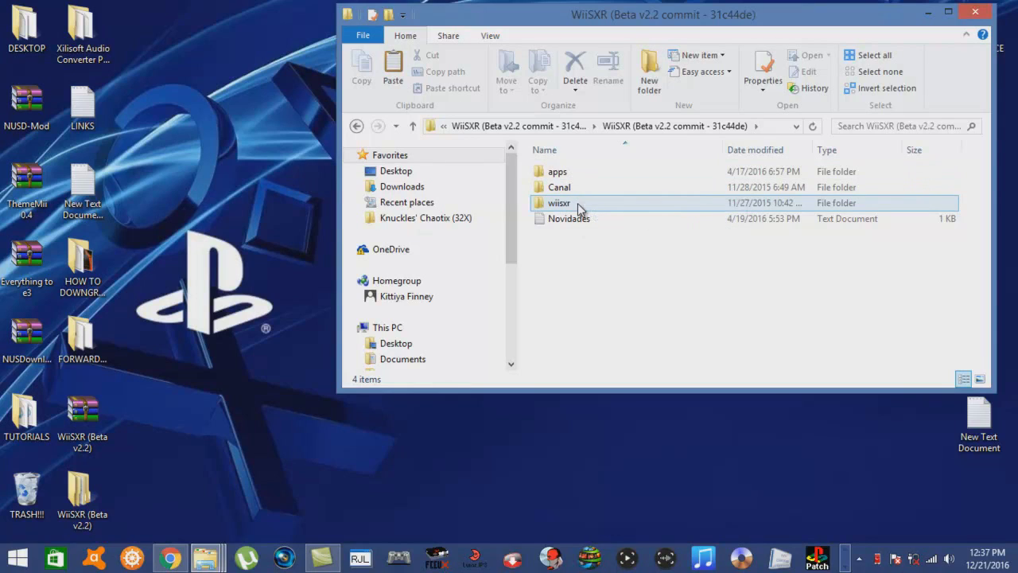
- Inspect the contents of the wiiSX folder inside apps and of the Canal folder, returning to the main WiiSXR folder
double_click(586, 174)
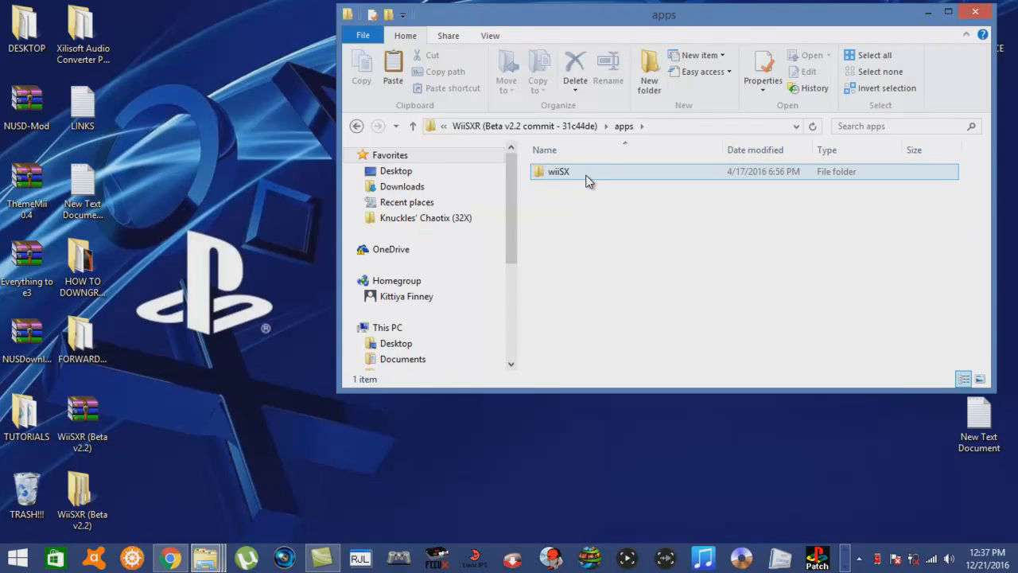
double_click(585, 176)
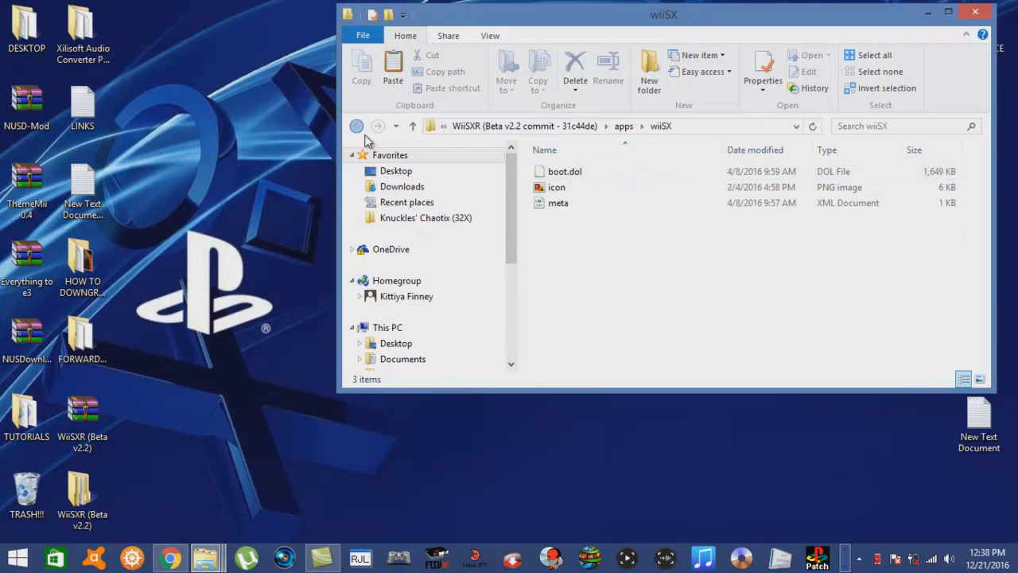
click(356, 125)
click(356, 125)
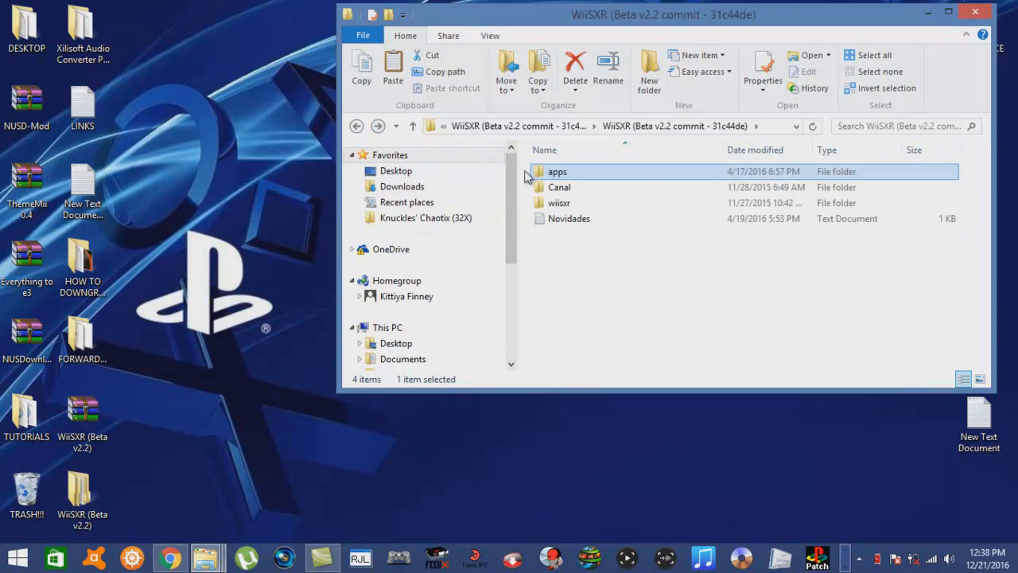
double_click(574, 188)
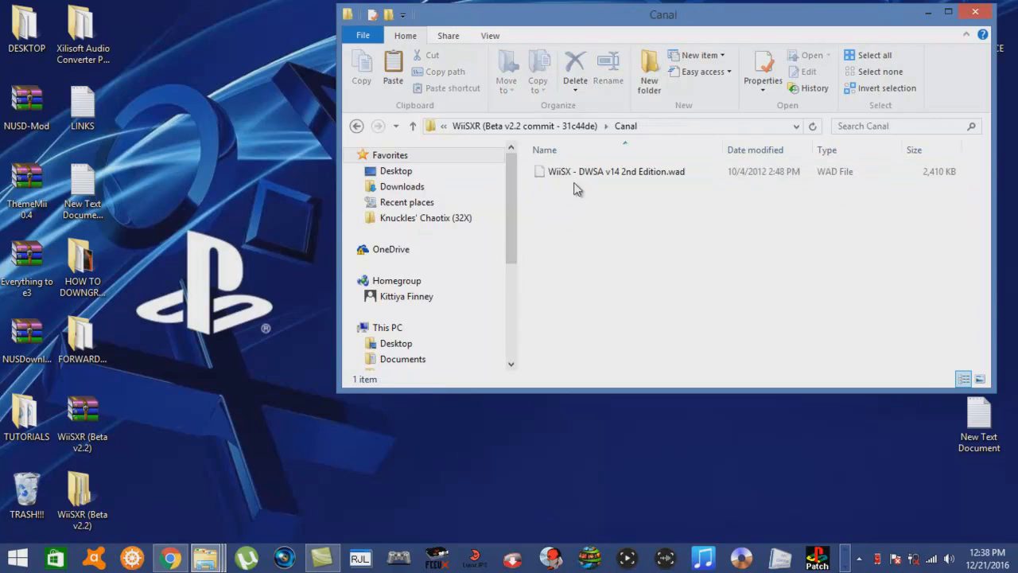
click(574, 176)
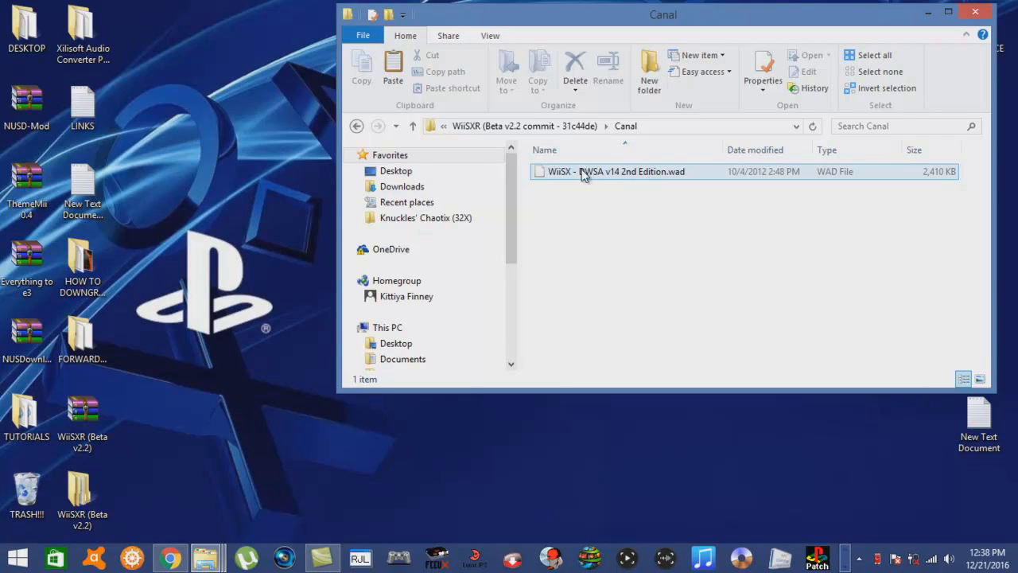
click(357, 126)
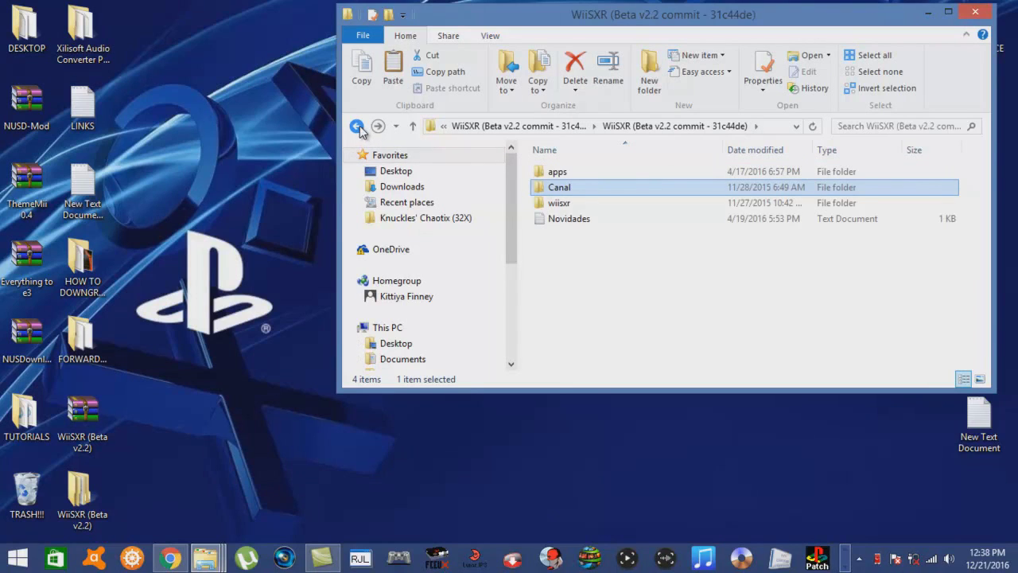
- Inspect the bios and isos folders inside wiisxr, and return to the main WiiSXR folder
double_click(573, 208)
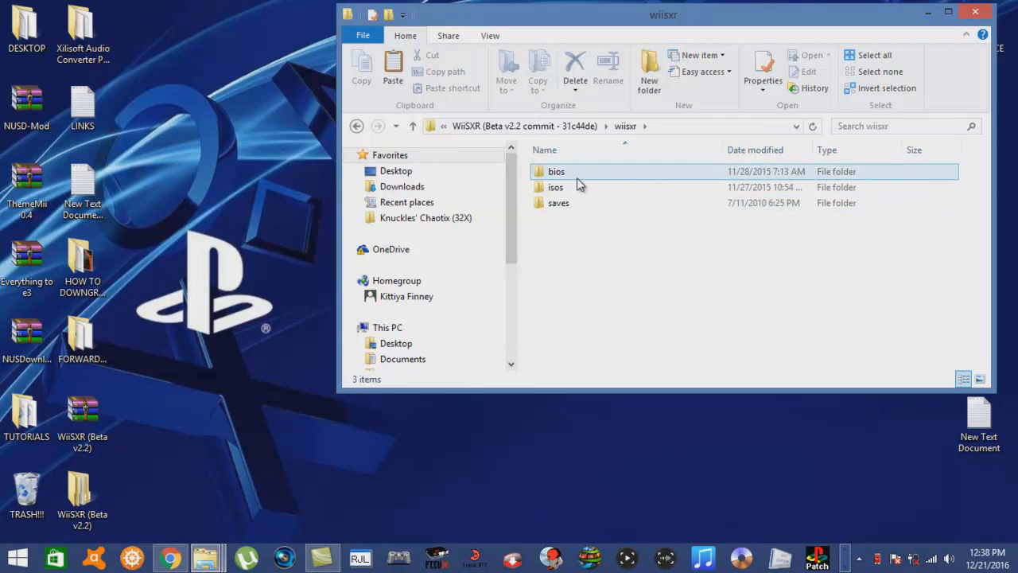
double_click(577, 175)
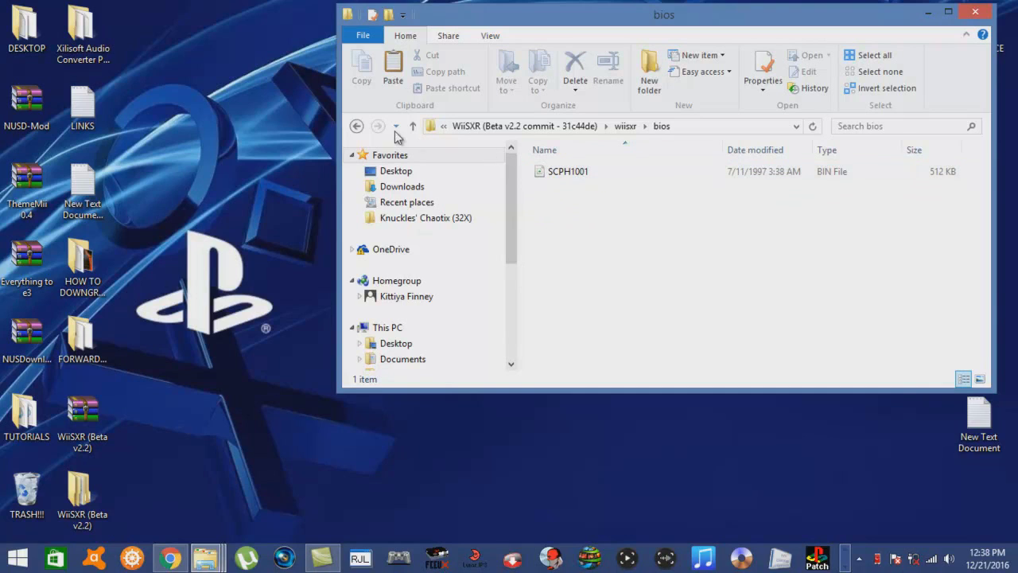
click(356, 126)
double_click(557, 188)
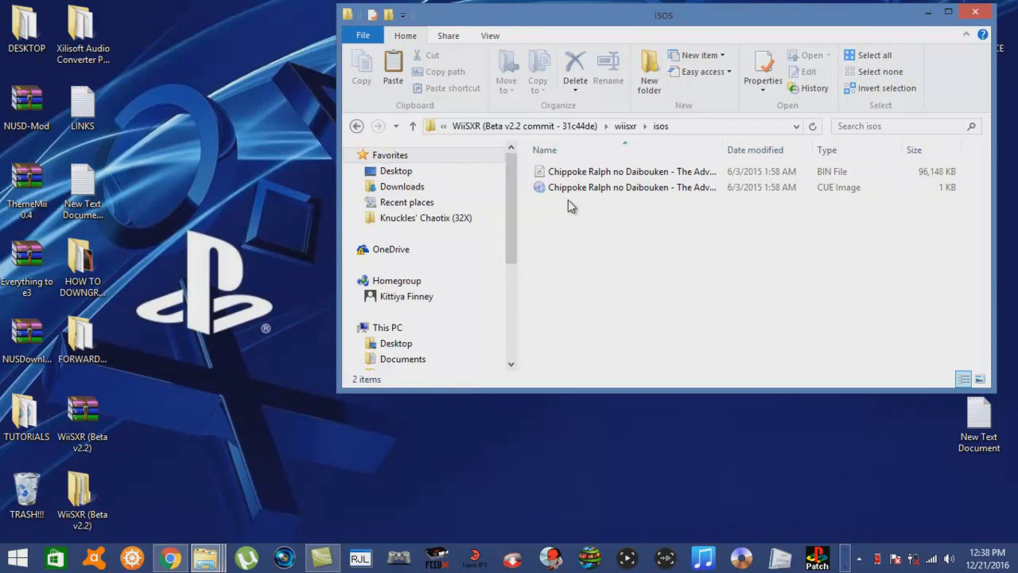
click(356, 126)
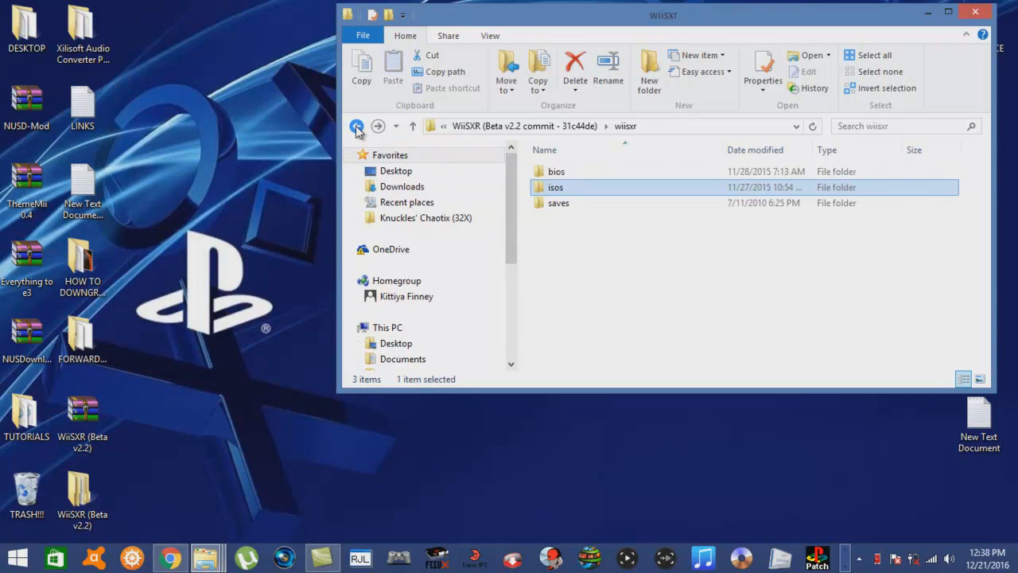
click(356, 127)
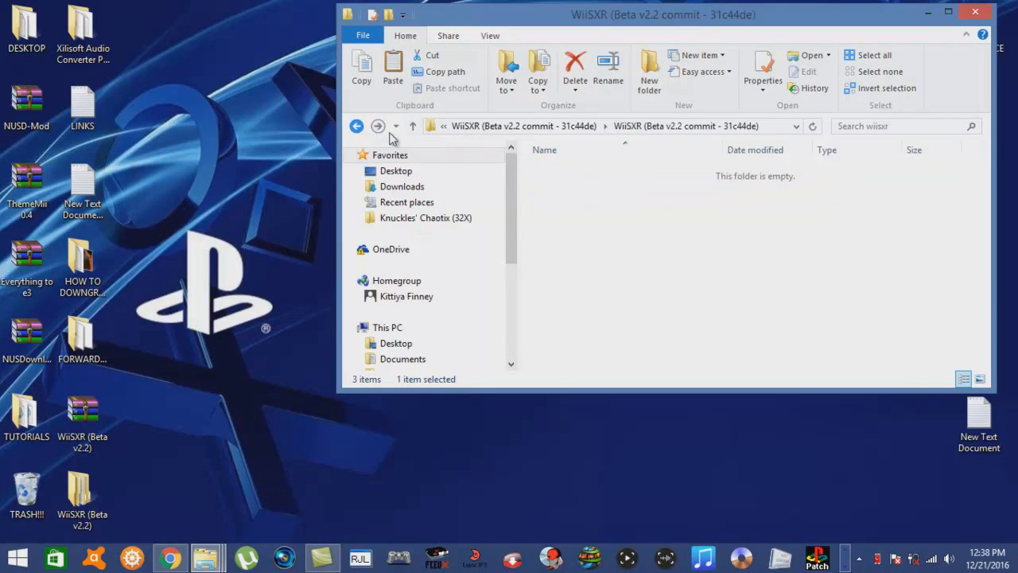
- Open the Novidades text file in WordPad, read the Beta 2.2 change notes, and return to the WiiSXR folder
click(594, 221)
right_click(594, 220)
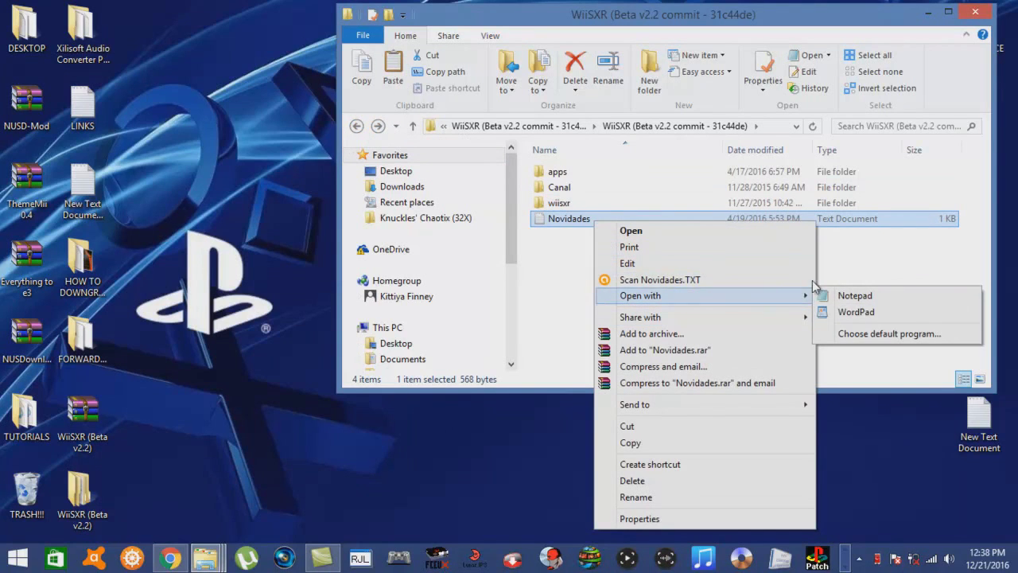
mouse_move(806, 295)
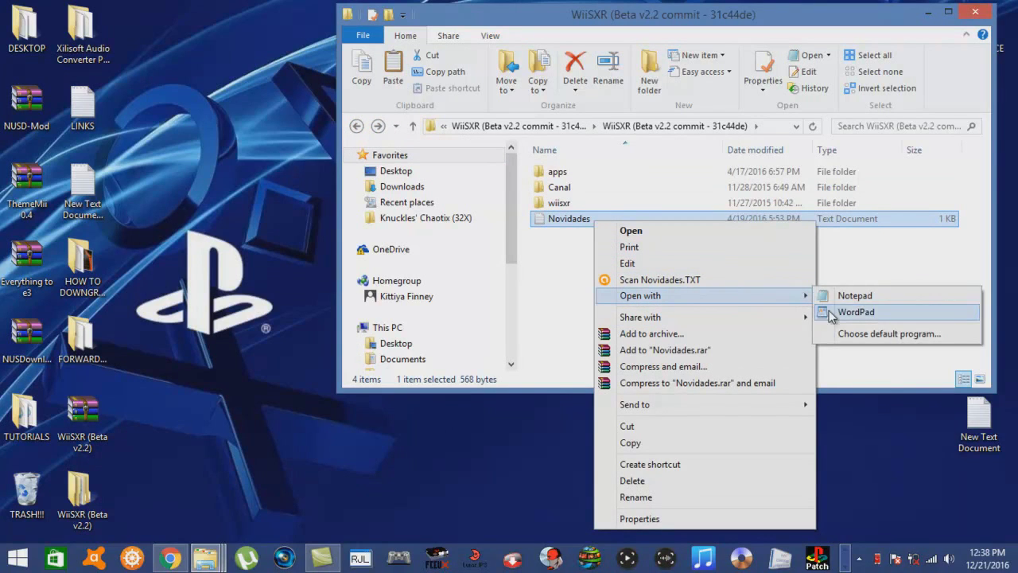
click(845, 311)
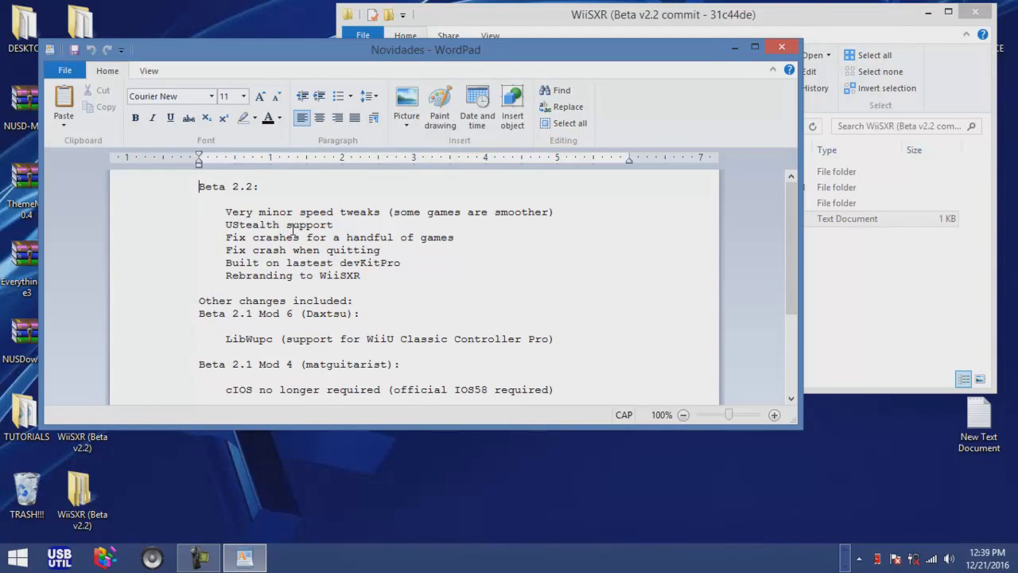
drag(221, 213, 175, 221)
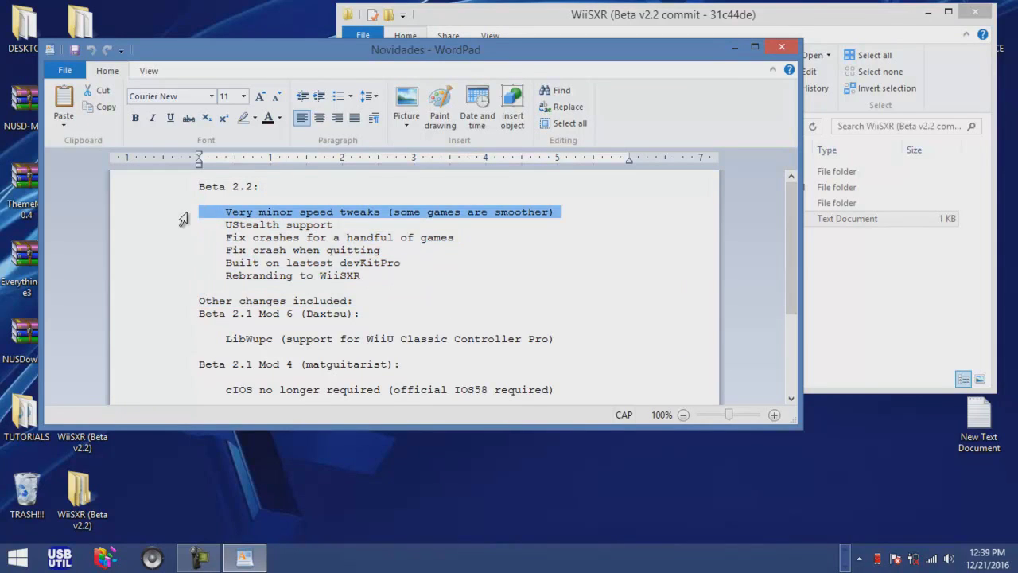
click(175, 225)
click(174, 251)
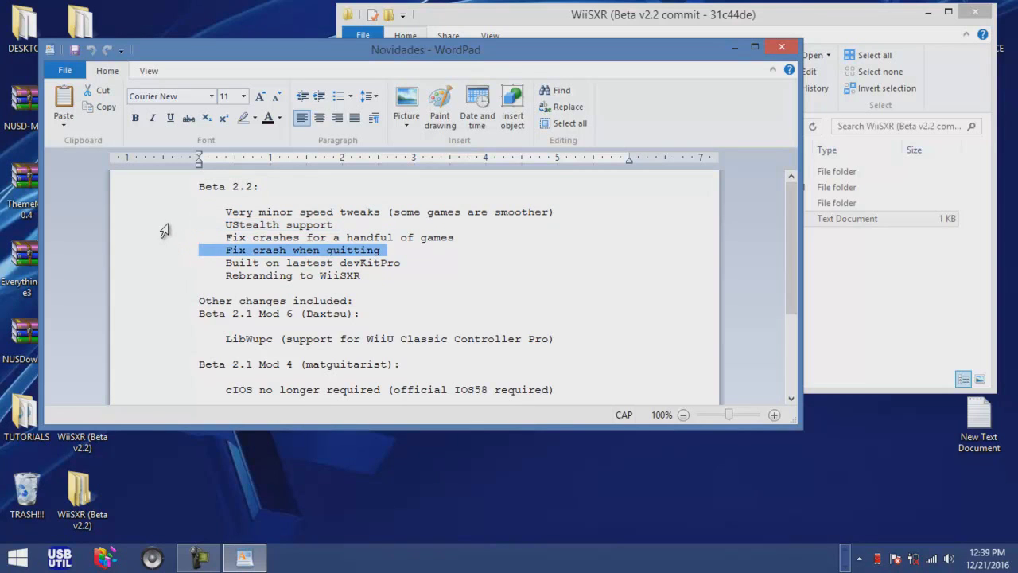
click(165, 226)
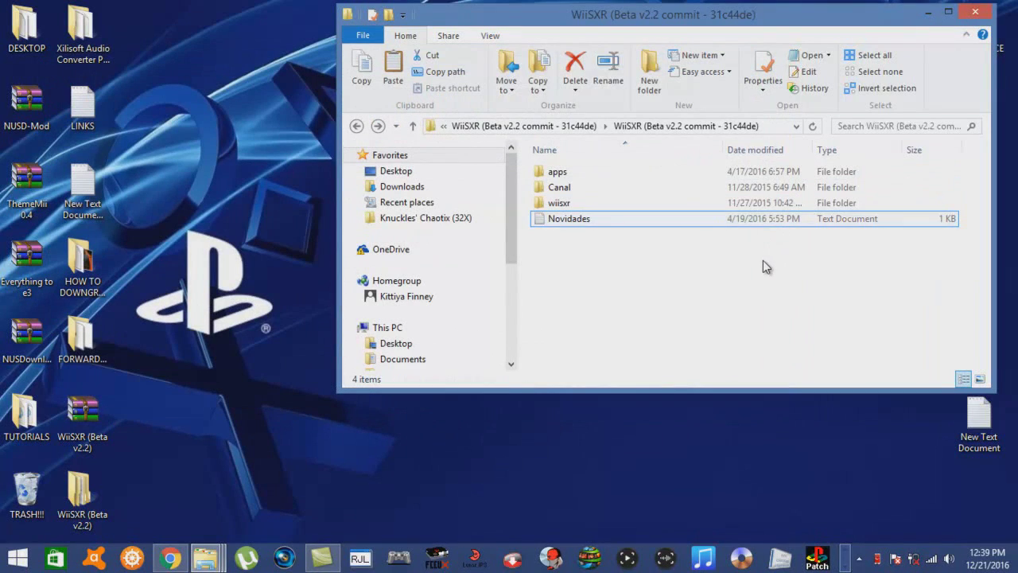
click(739, 233)
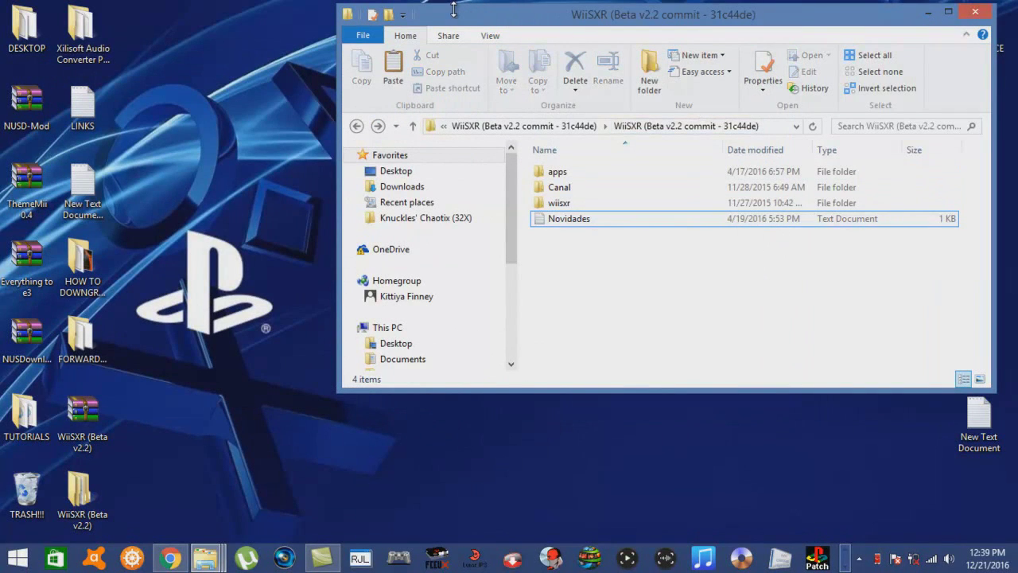
- Arrange the WiiSXR folder window beside the WII (F:) drive window and show the start of the drive's folder list
drag(457, 20, 834, 75)
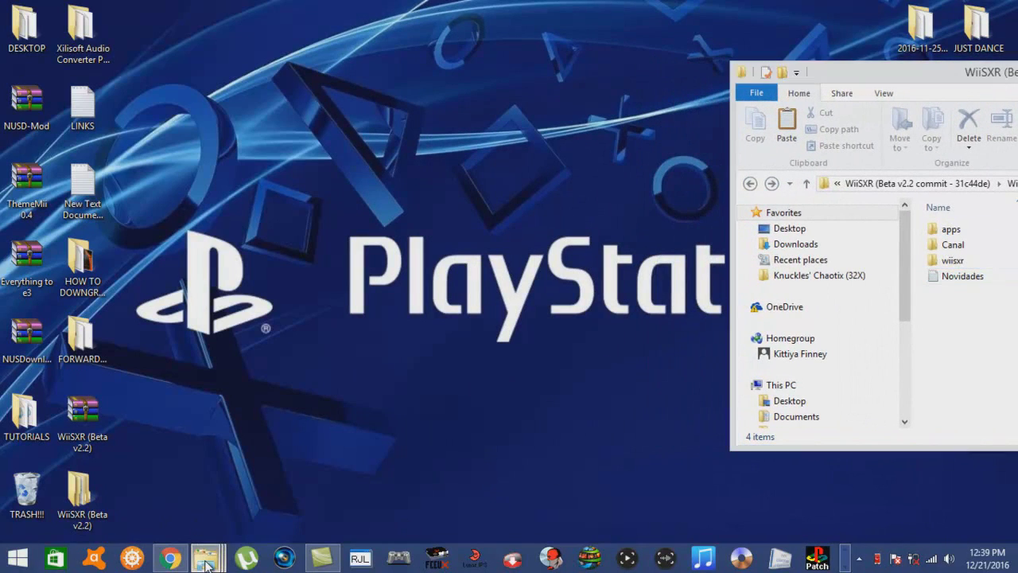
mouse_move(205, 558)
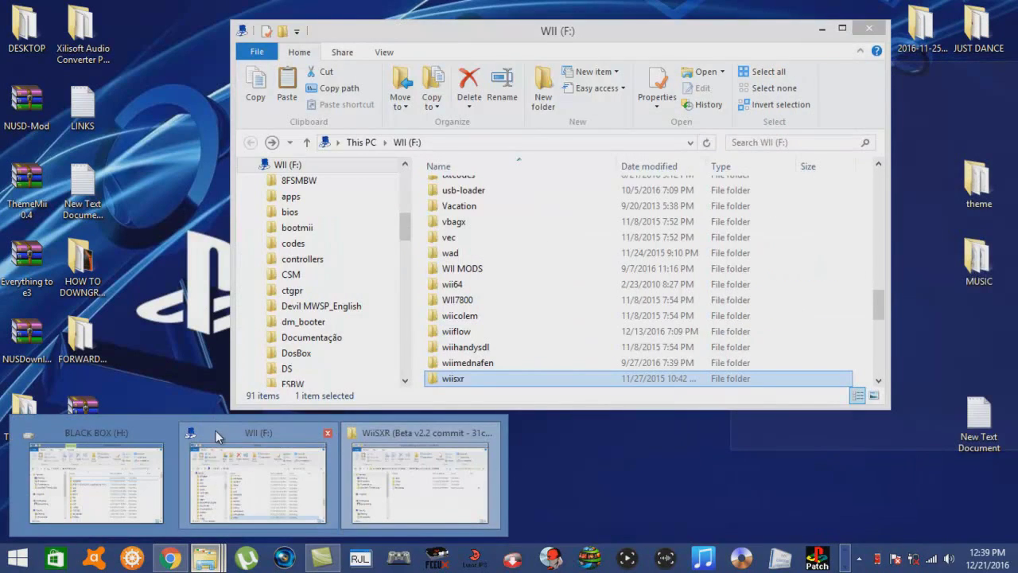
click(218, 434)
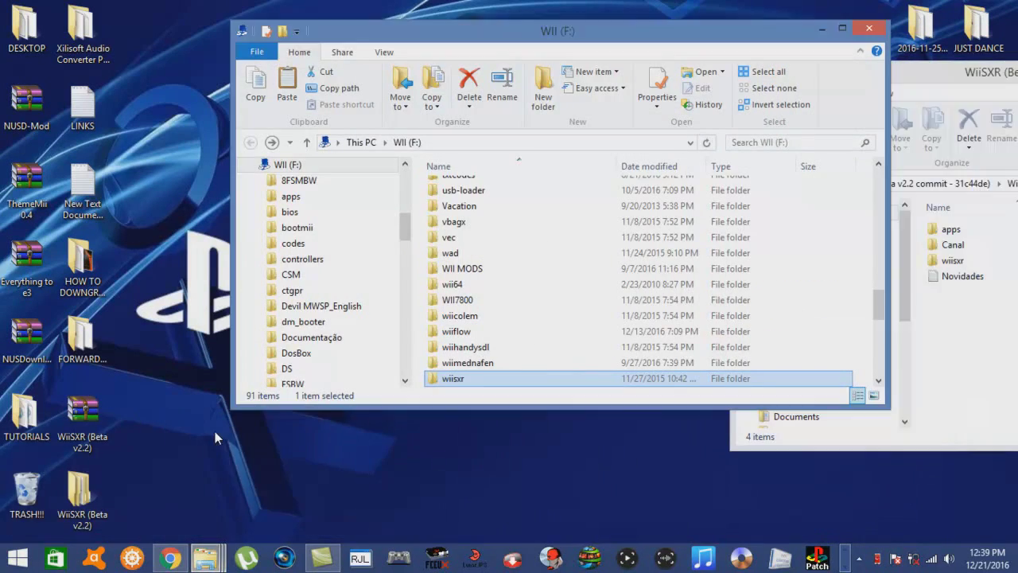
drag(506, 31, 514, 70)
scroll(530, 232, up, 20)
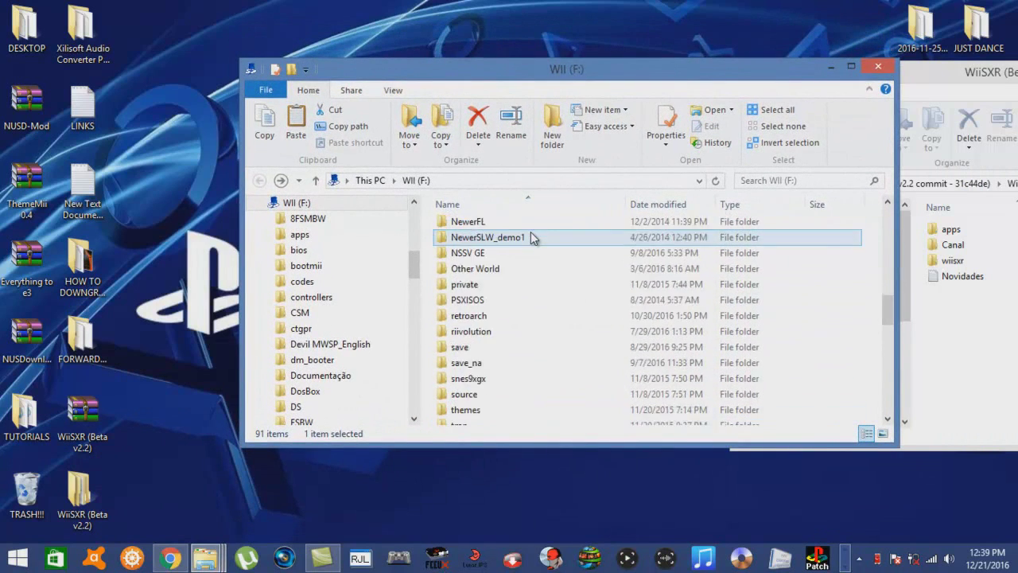
click(531, 227)
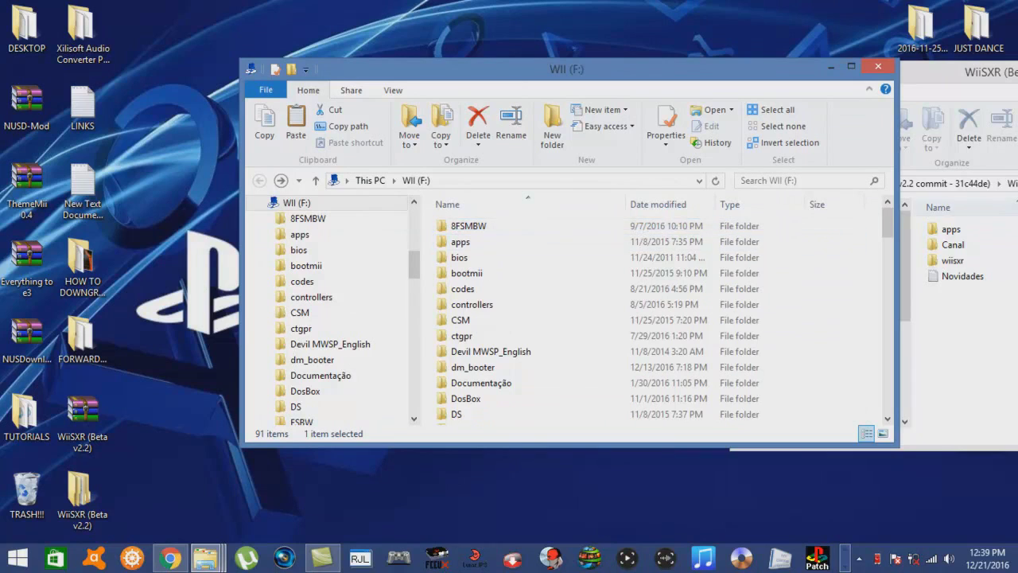
- Copy the wiiSX folder from the WiiSXR apps folder into apps on the WII (F:) drive, skipping files with the same names
double_click(949, 231)
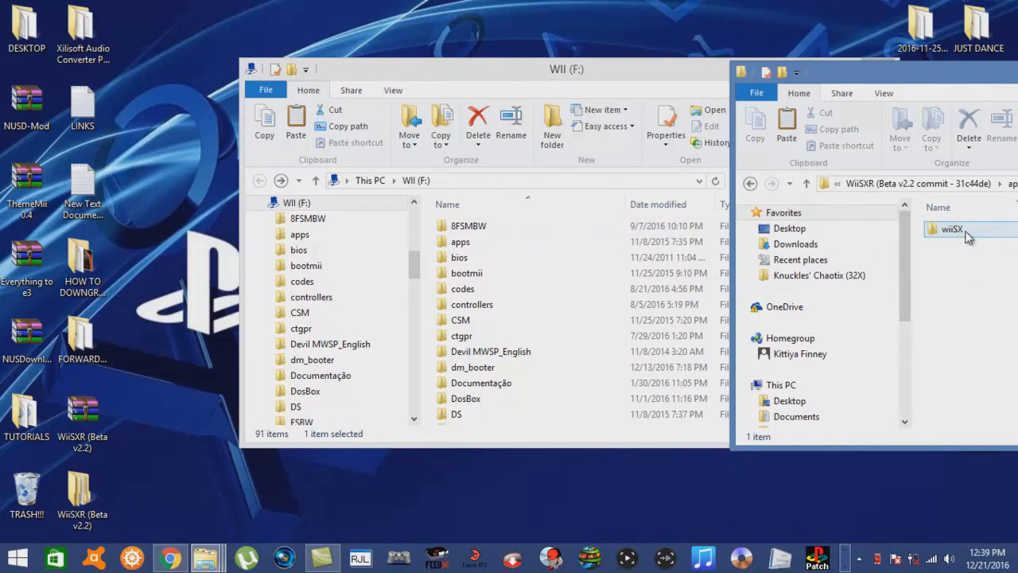
click(968, 237)
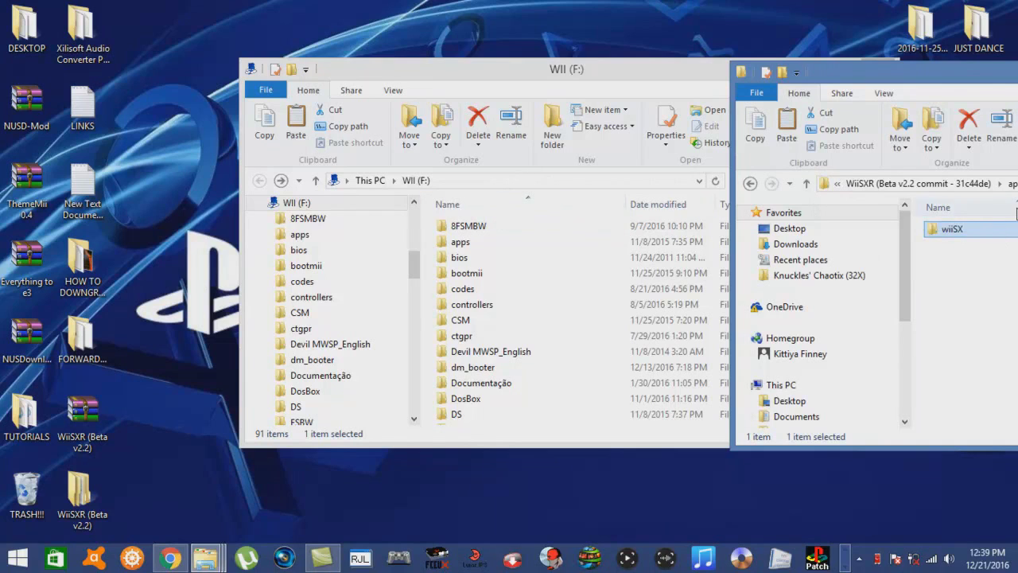
drag(988, 232, 463, 242)
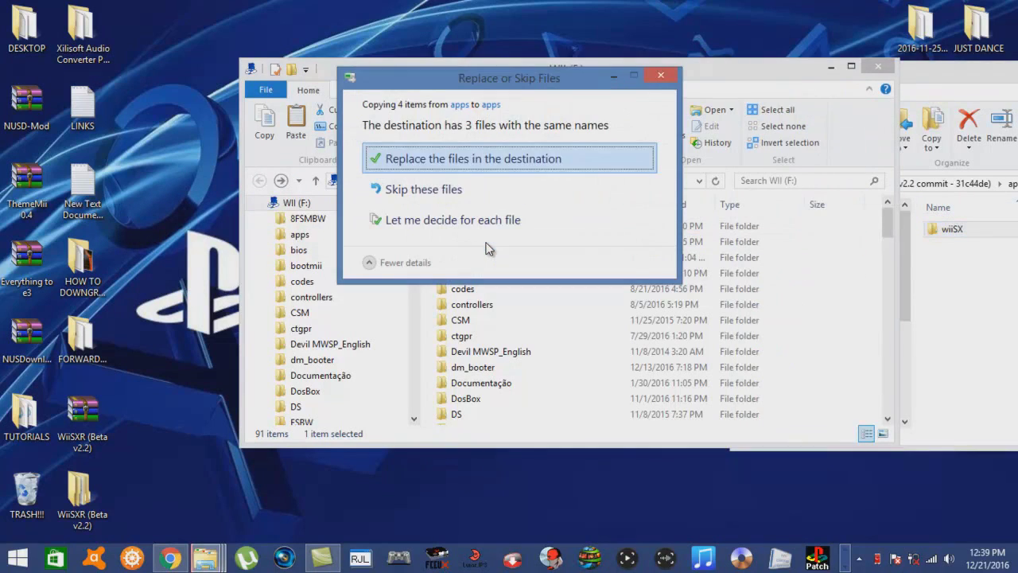
click(433, 188)
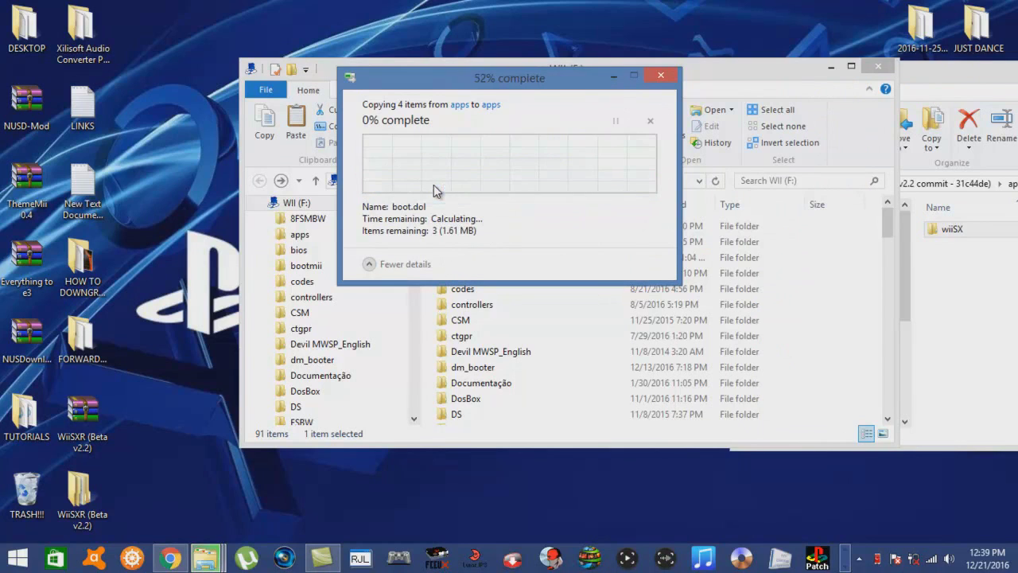
- Return to the main WiiSXR folder, open Canal, and select the WiiSX - DWSA v14 2nd Edition file
click(950, 66)
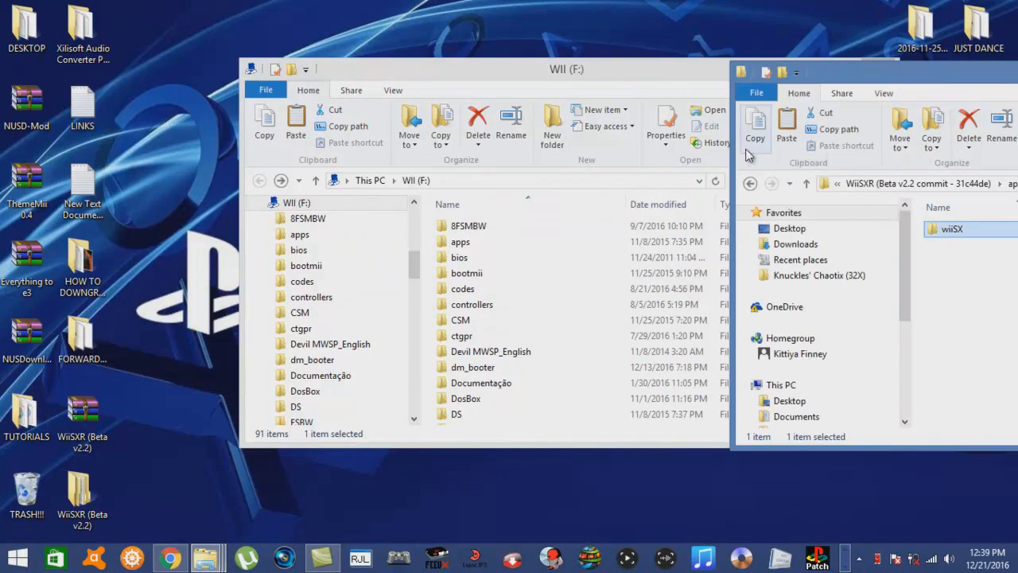
click(749, 184)
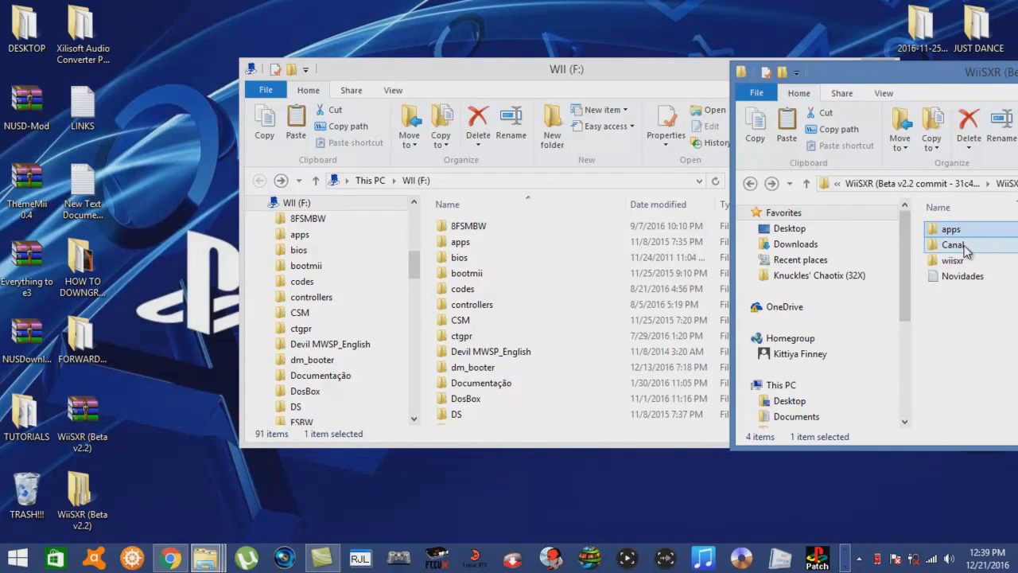
double_click(966, 246)
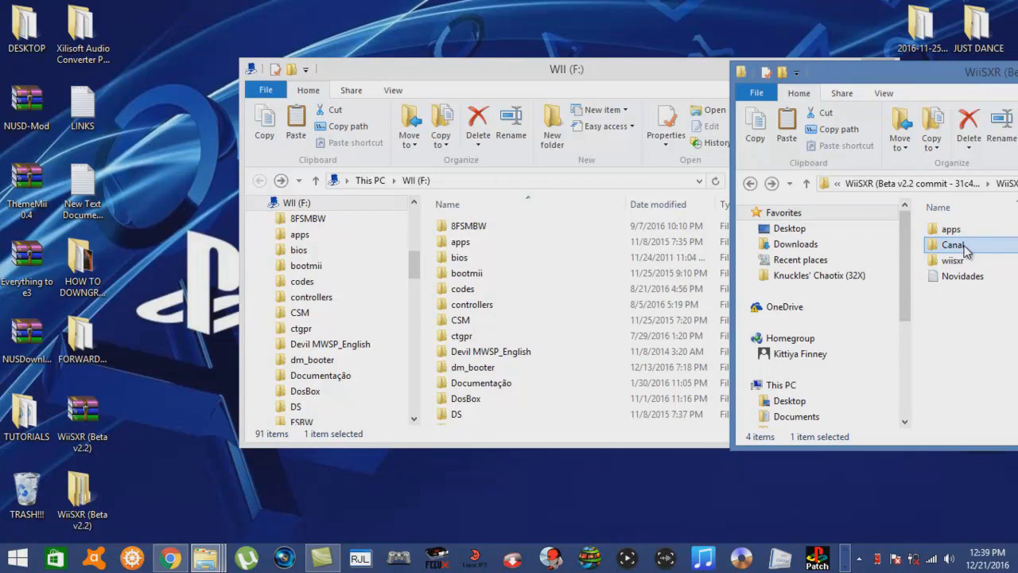
click(969, 231)
mouse_move(917, 69)
mouse_down()
mouse_move(445, 89)
mouse_move(930, 63)
mouse_up()
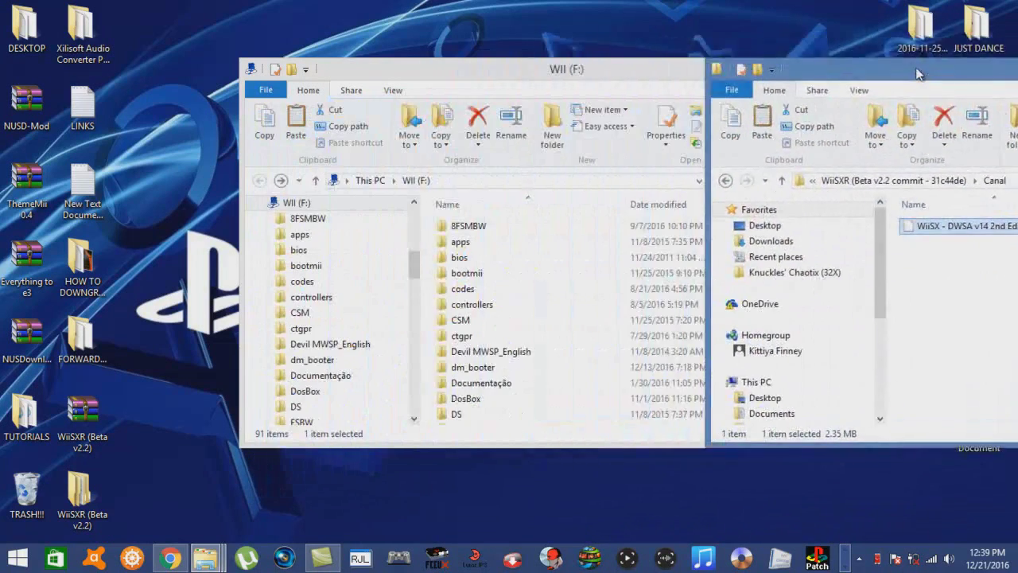
- Examine the channel files in the wad folder on the WII (F:) drive, and return to the drive's root
click(461, 343)
scroll(461, 347, down, 12)
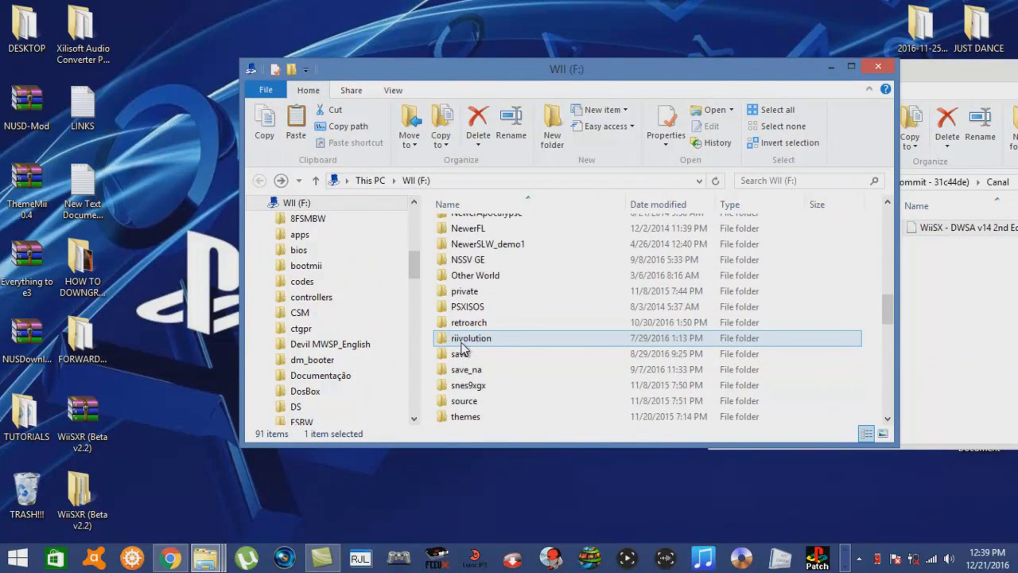
scroll(461, 347, down, 3)
double_click(461, 386)
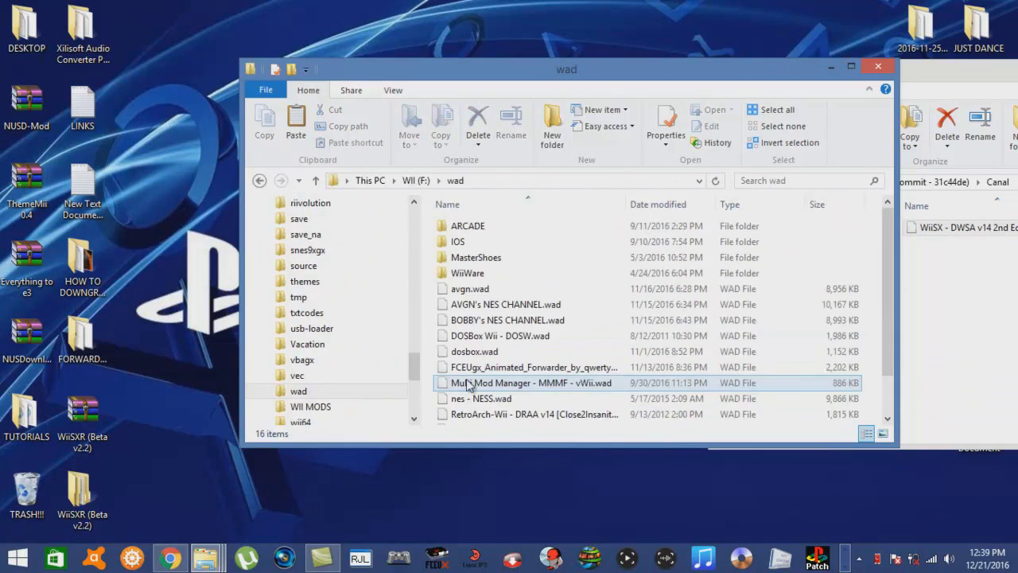
scroll(503, 293, down, 1)
scroll(503, 292, up, 1)
scroll(503, 293, down, 1)
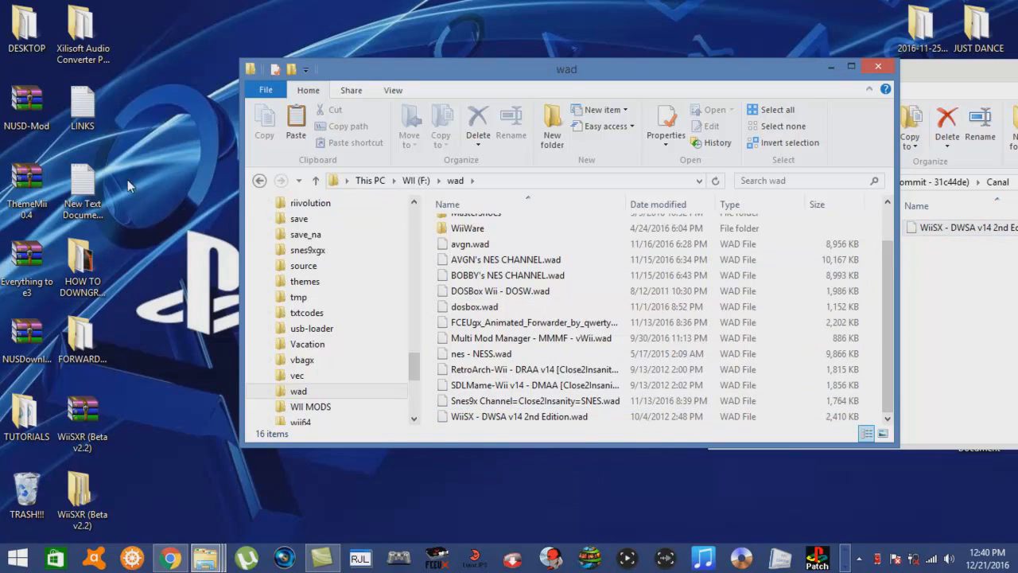
click(261, 181)
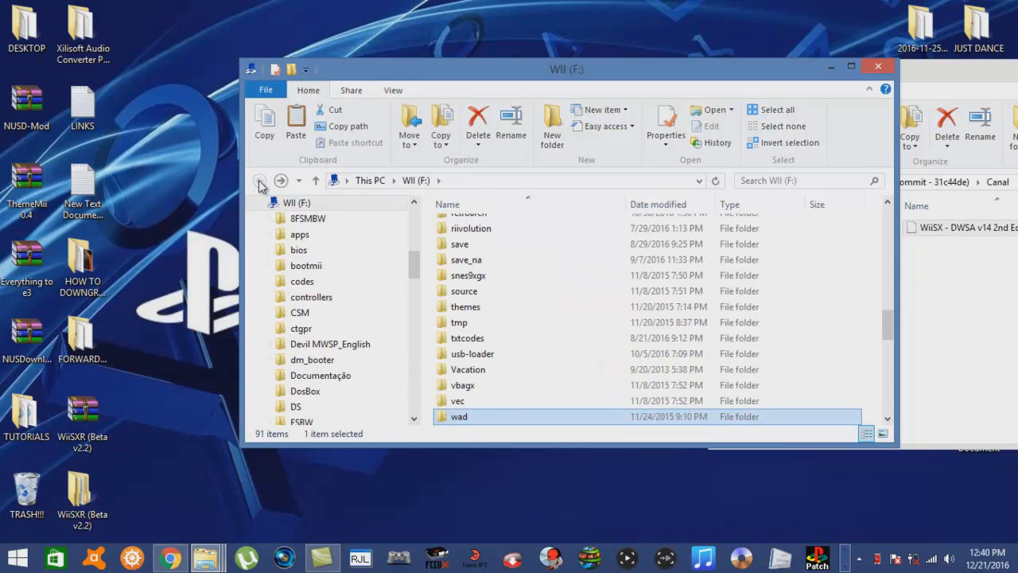
- Copy the wiisxr folder from the main WiiSXR folder to the root of WII (F:), skipping files with the same names
click(980, 292)
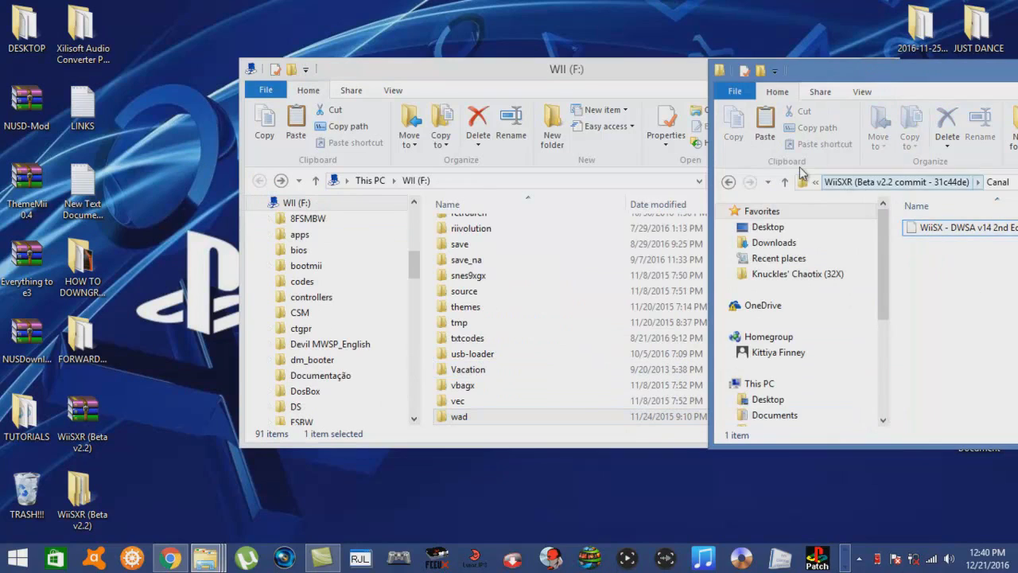
click(729, 183)
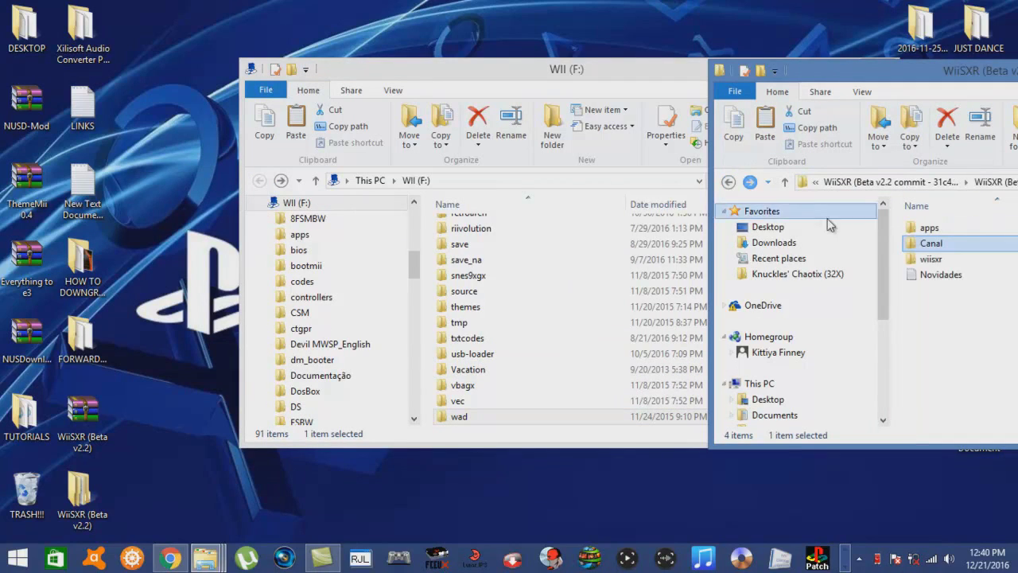
click(957, 263)
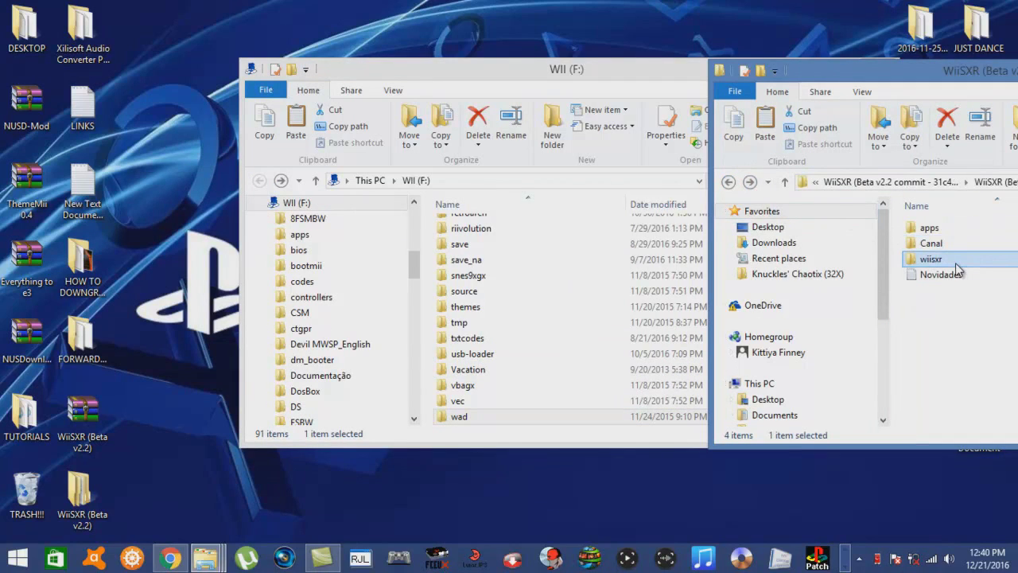
click(552, 369)
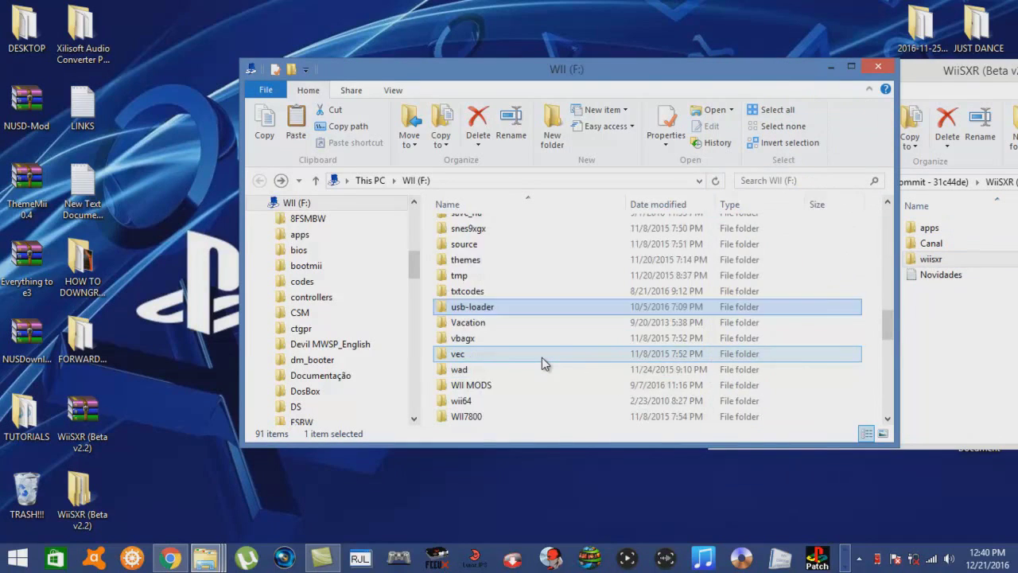
scroll(542, 360, down, 3)
scroll(541, 357, down, 1)
scroll(482, 334, up, 5)
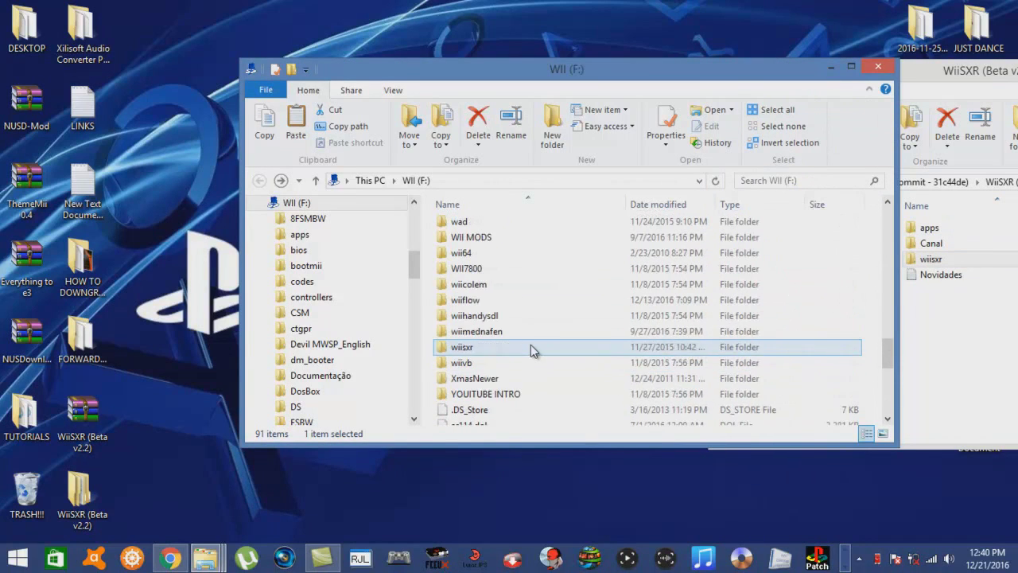
click(932, 263)
drag(931, 265, 427, 324)
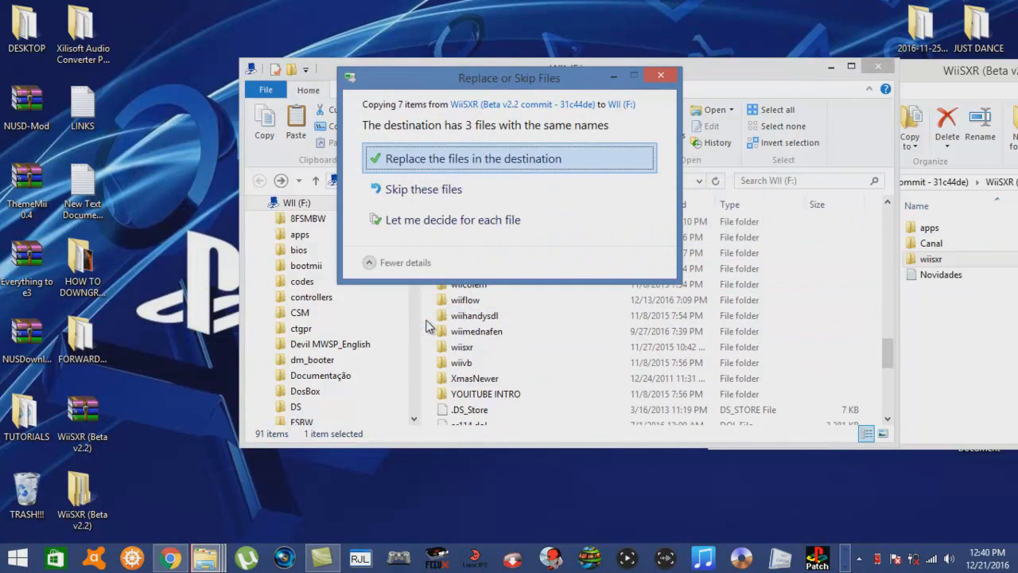
click(417, 195)
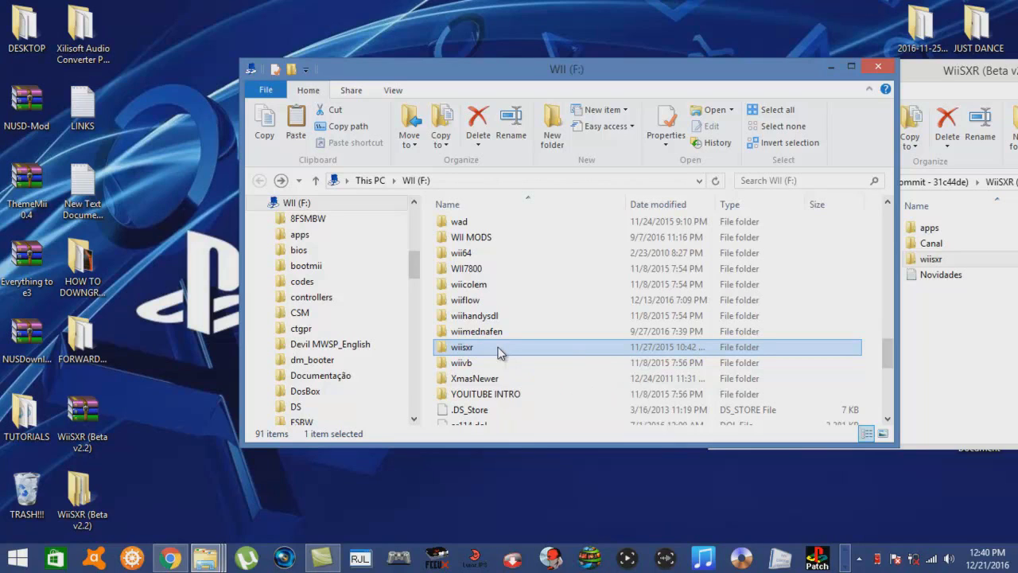
- Permanently delete the Chippoke Ralph no Daibouken BIN and CUE files from wiisxr\isos on WII (F:), and return to the drive's root
double_click(499, 350)
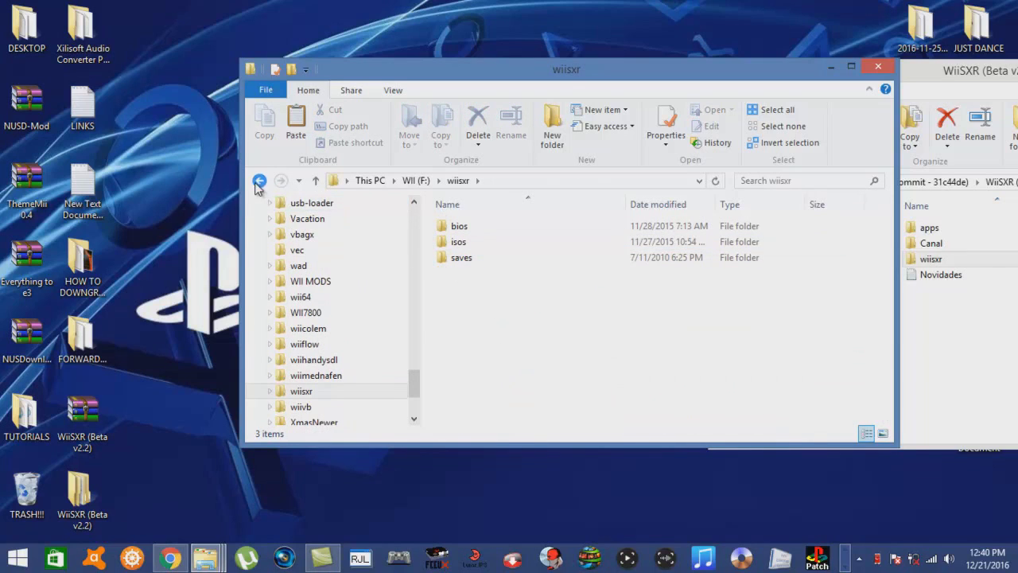
click(452, 247)
double_click(453, 245)
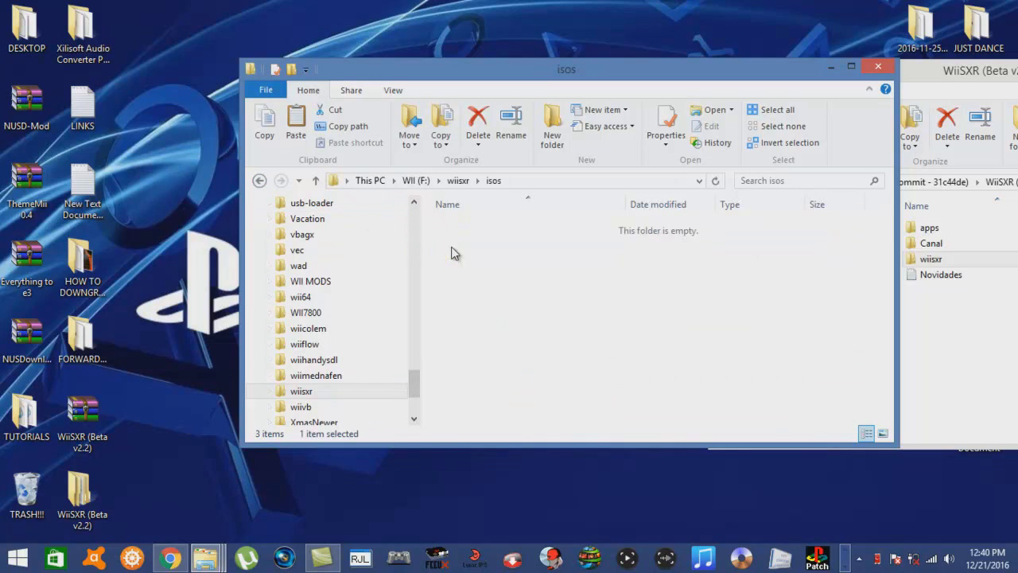
drag(471, 272, 489, 227)
right_click(487, 226)
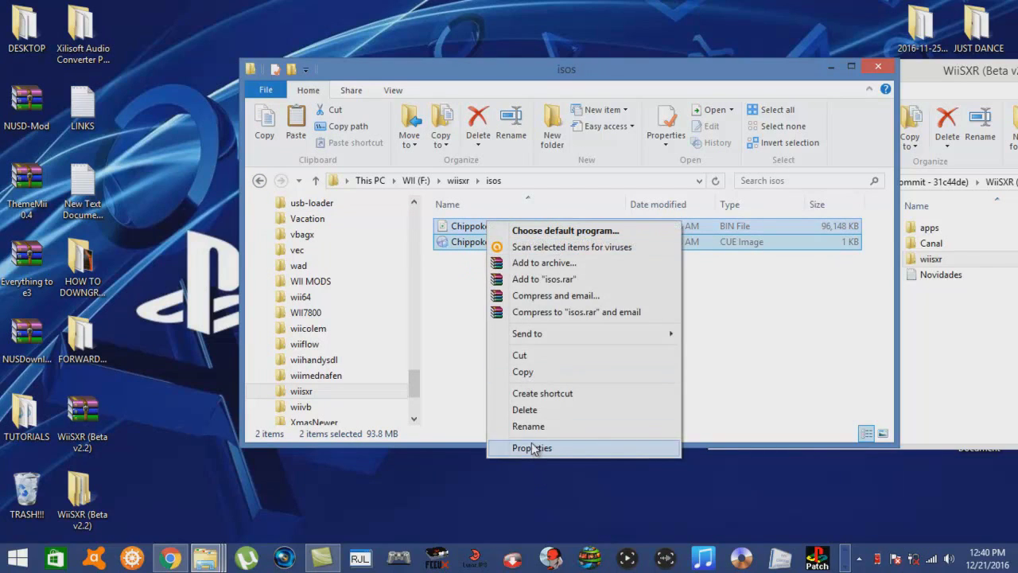
click(525, 410)
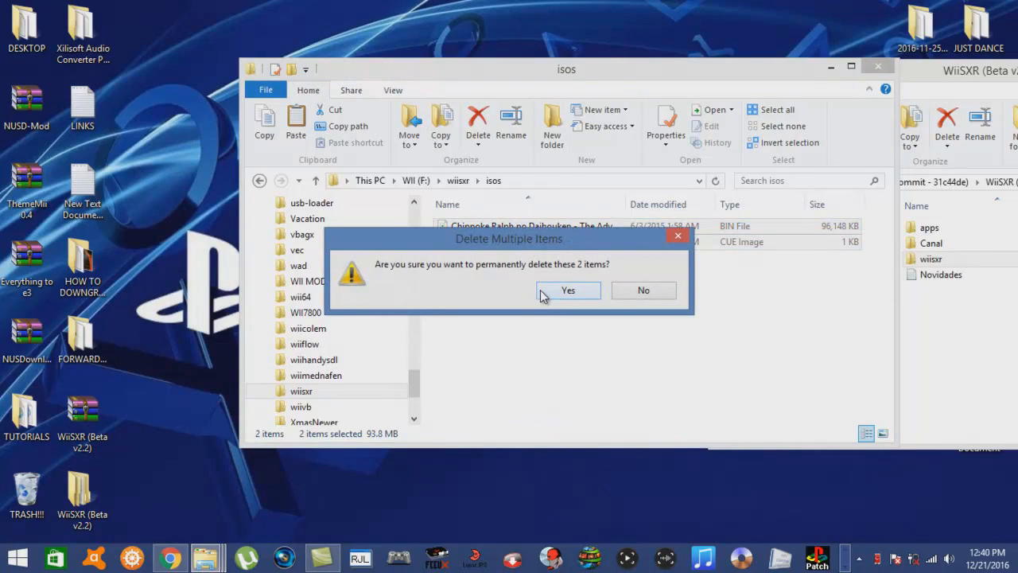
click(567, 290)
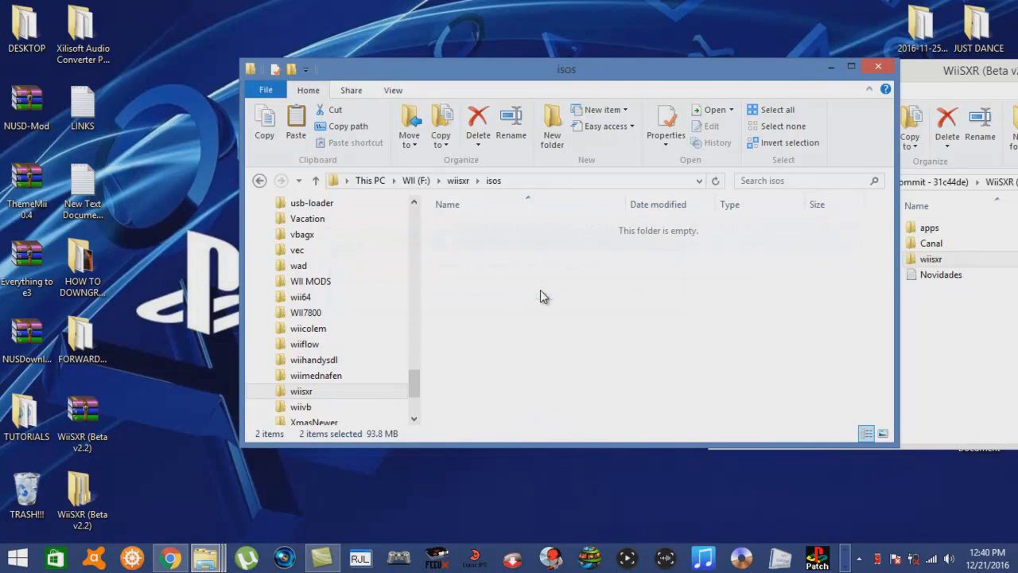
click(260, 182)
click(260, 182)
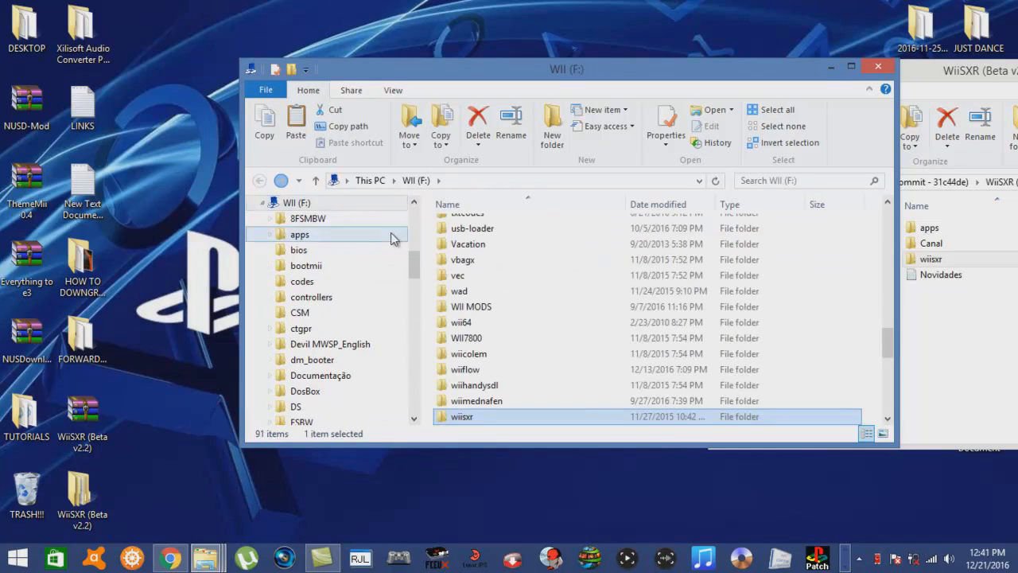
- Minimize the WII (F:) window, bring up the BLACK BOX (H:) drive window, and open its wiisxr folder
click(829, 70)
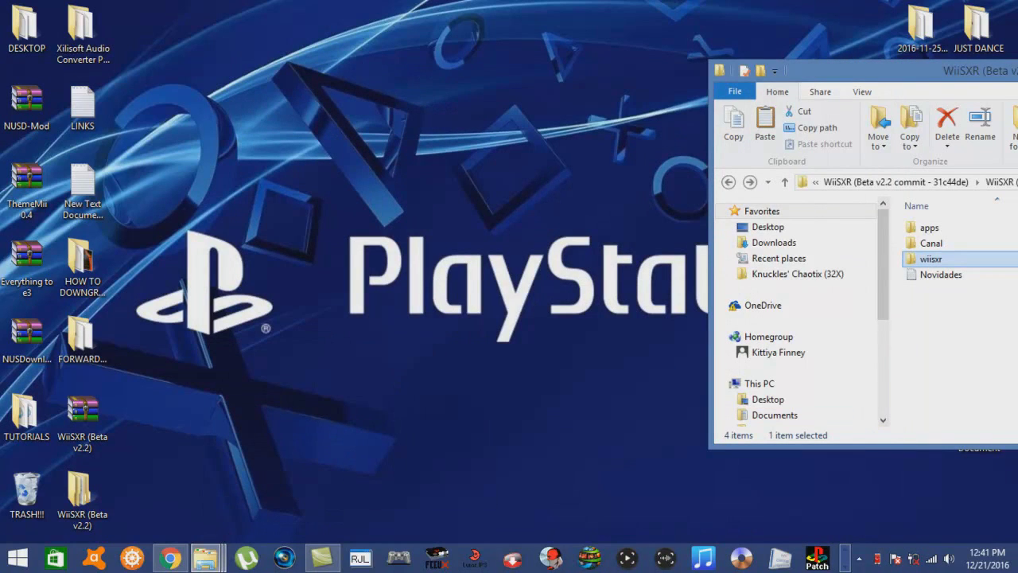
mouse_move(205, 557)
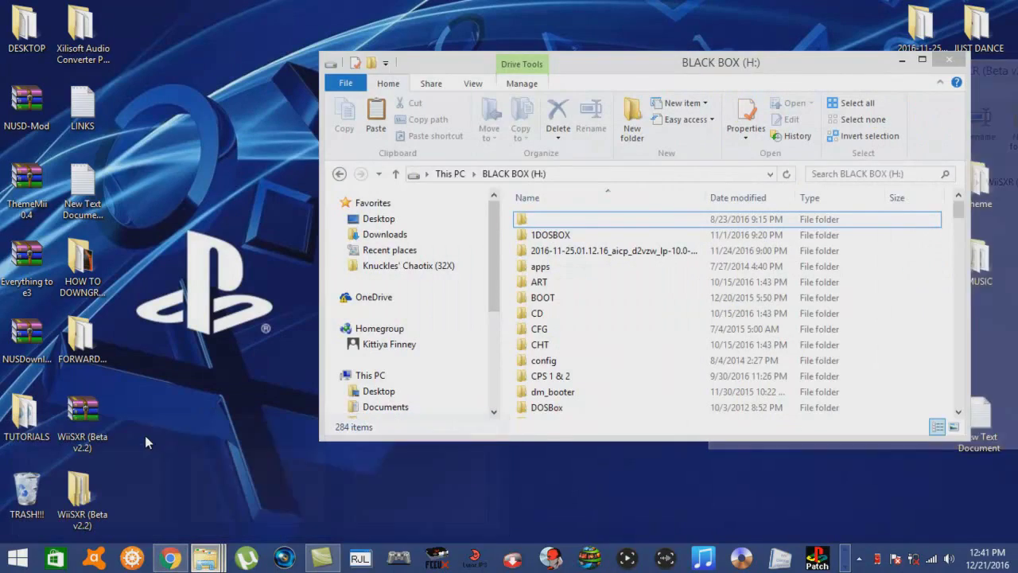
click(145, 435)
drag(650, 67, 451, 96)
click(381, 286)
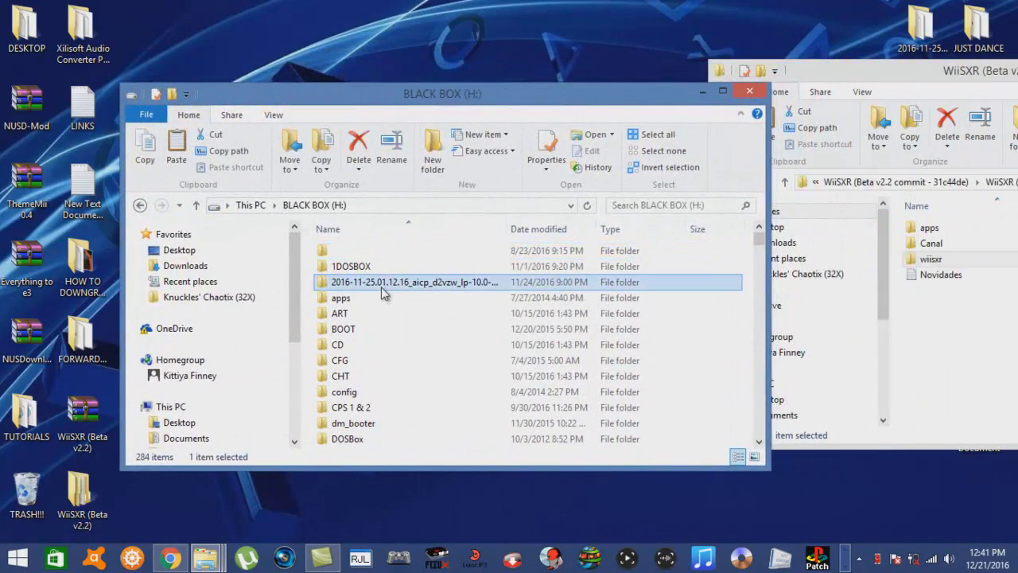
scroll(381, 286, down, 13)
scroll(381, 288, down, 12)
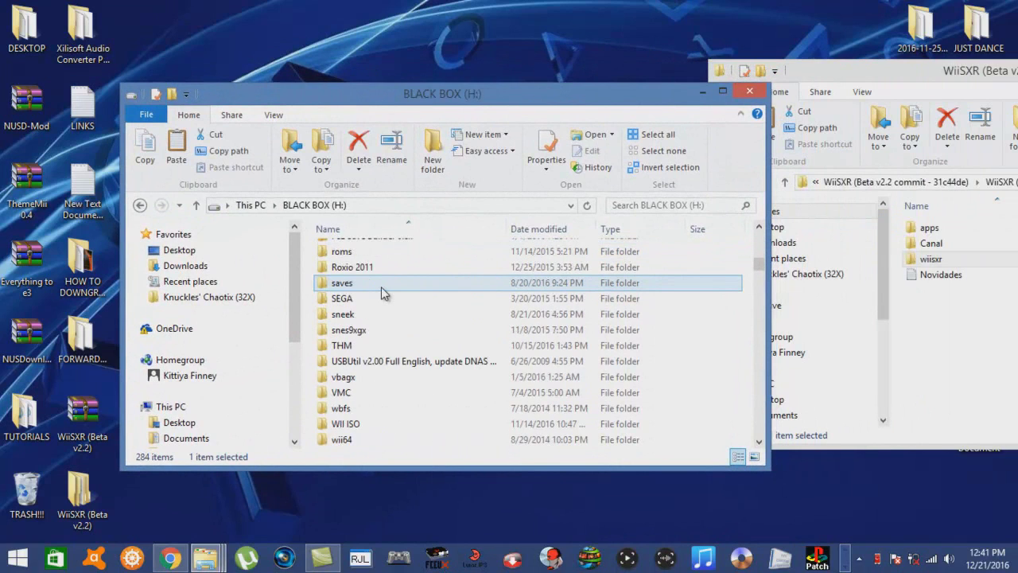
click(364, 364)
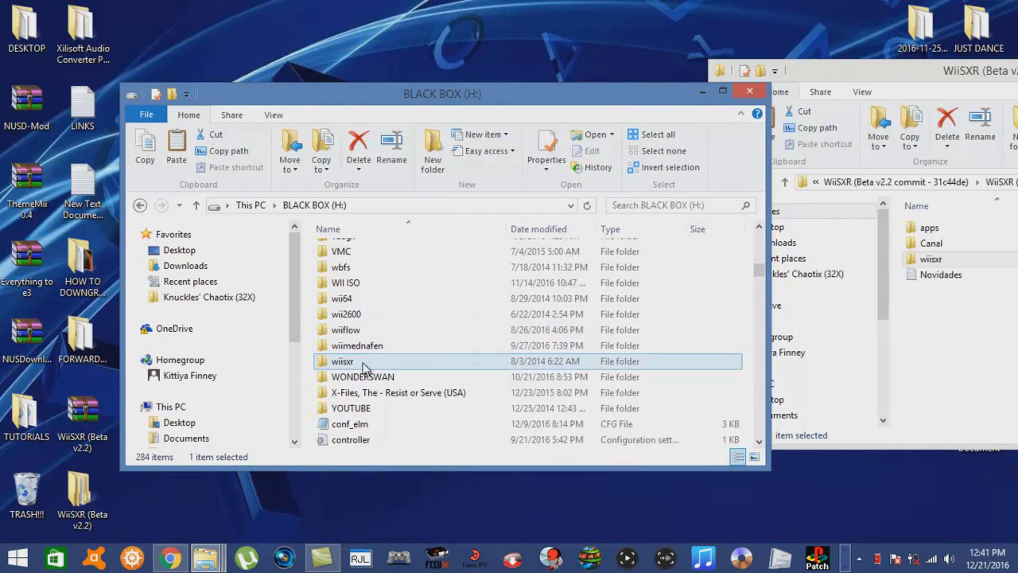
double_click(363, 365)
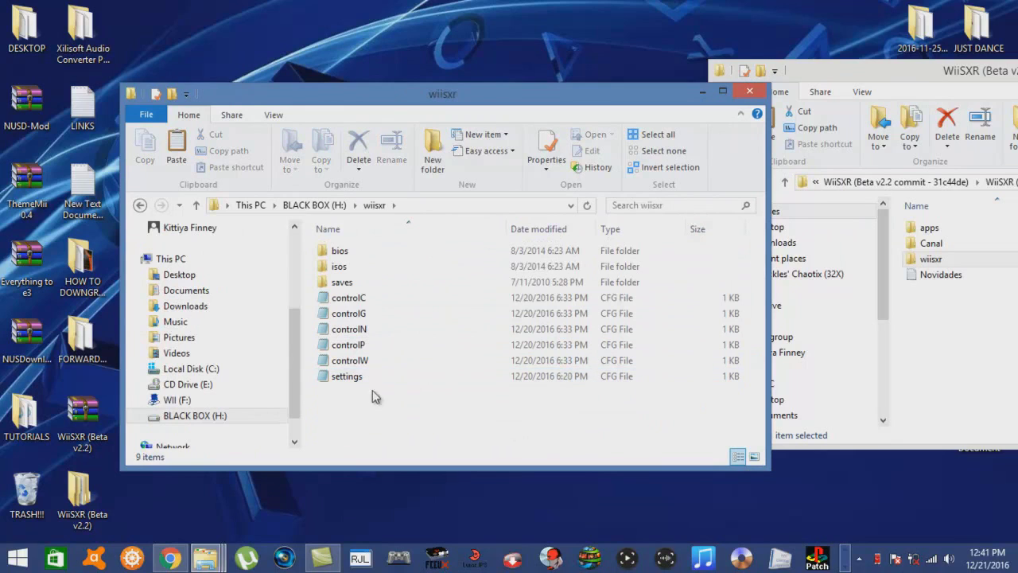
- Inspect the control and settings CFG files and the saves folder in wiisxr on BLACK BOX (H:), and open the isos folder
drag(355, 438, 365, 302)
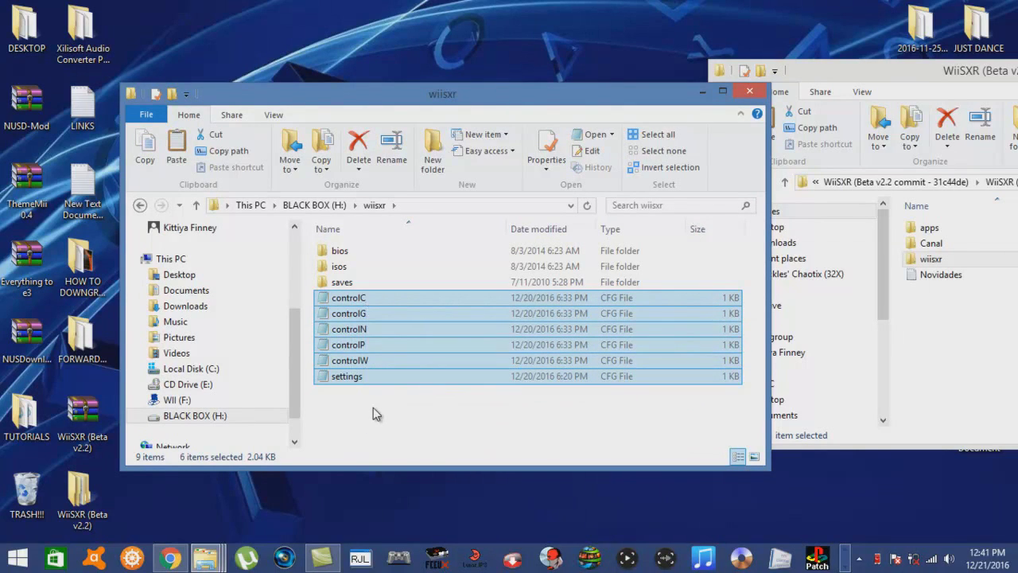
click(373, 407)
double_click(369, 282)
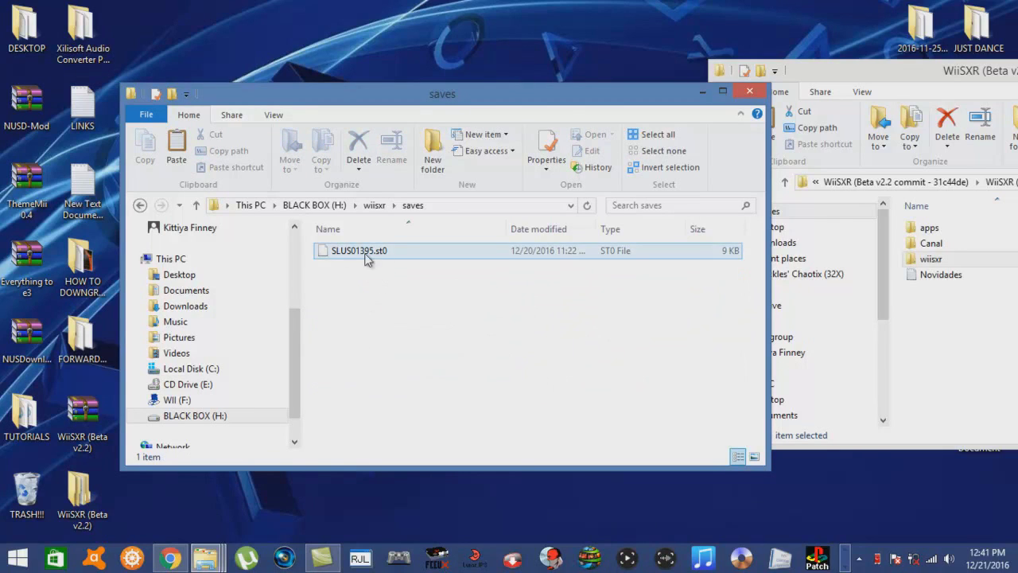
click(139, 204)
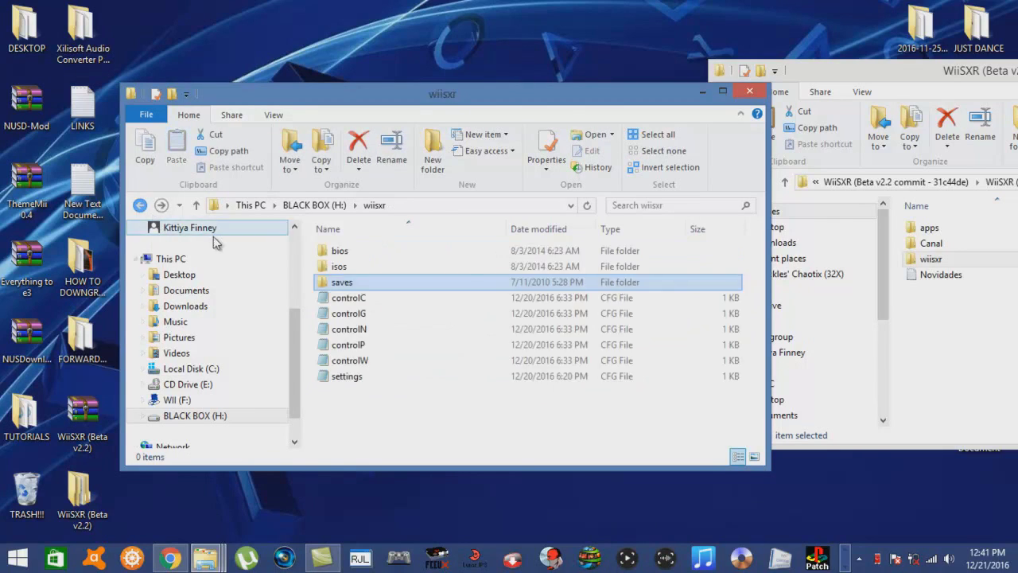
double_click(340, 270)
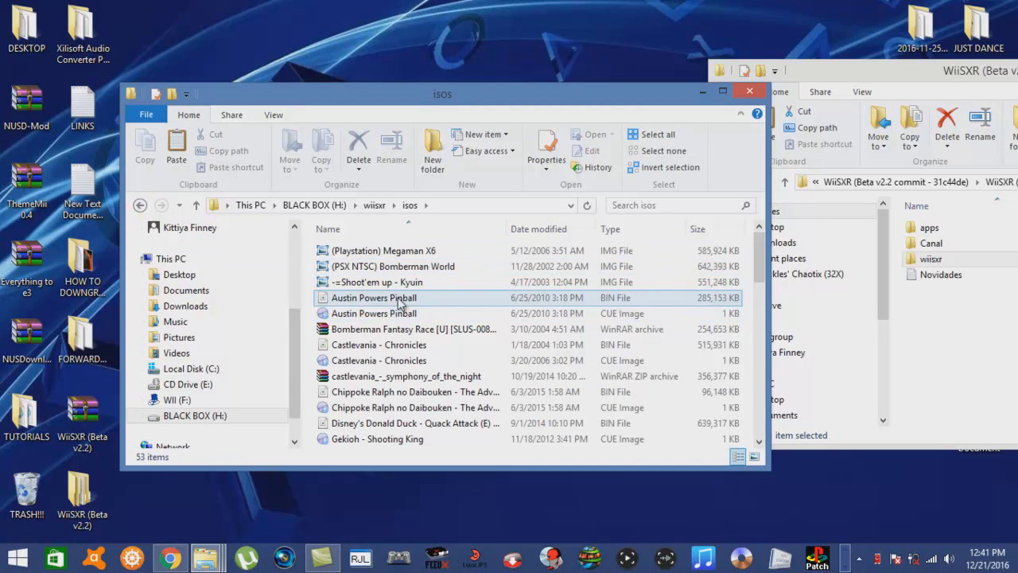
- Look through the game image files in the wiisxr\isos folder on BLACK BOX (H:), noting their names and file types
scroll(397, 306, down, 5)
scroll(397, 306, down, 7)
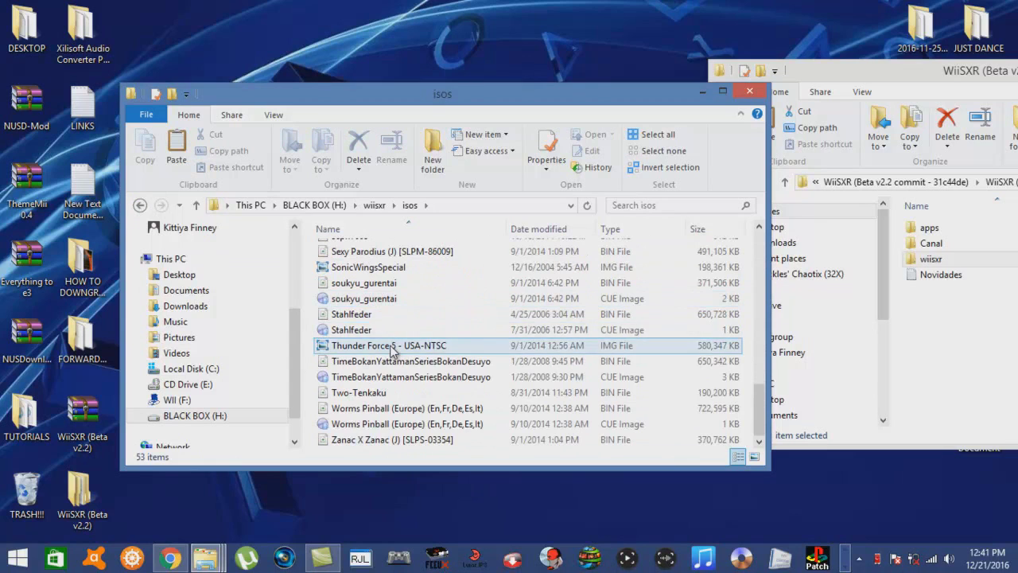
scroll(390, 346, up, 7)
scroll(389, 350, up, 5)
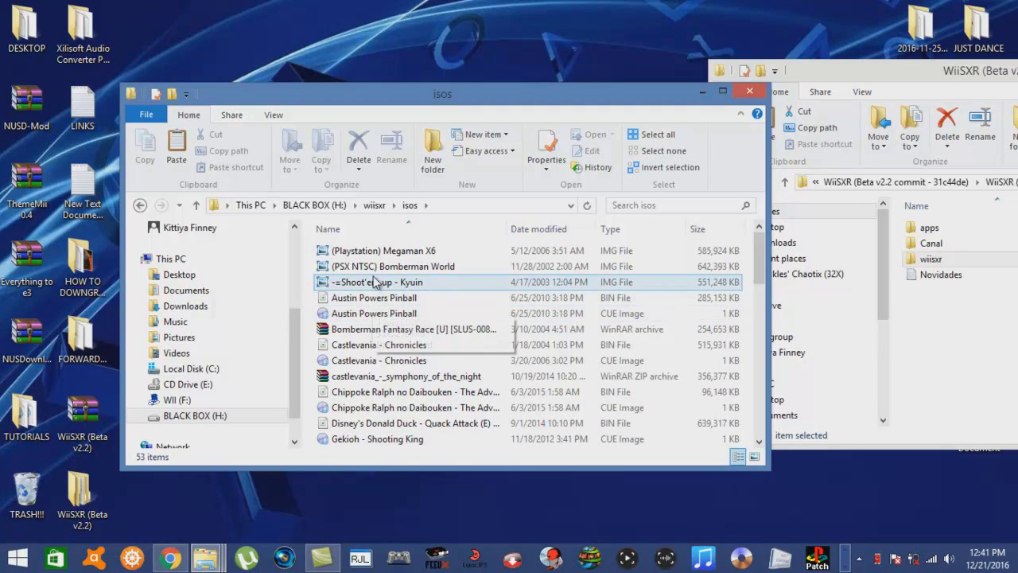
scroll(374, 283, down, 7)
scroll(374, 282, up, 7)
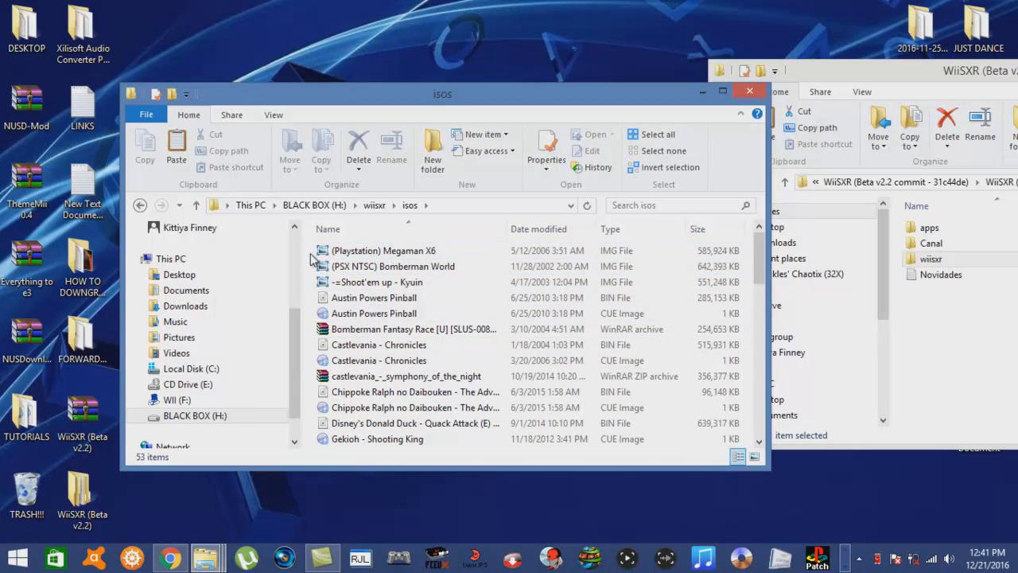
scroll(334, 332, down, 4)
scroll(380, 336, up, 4)
- Go back to the wiisxr folder, examine the BIN files in its bios folder, and select SCPH1001
click(139, 205)
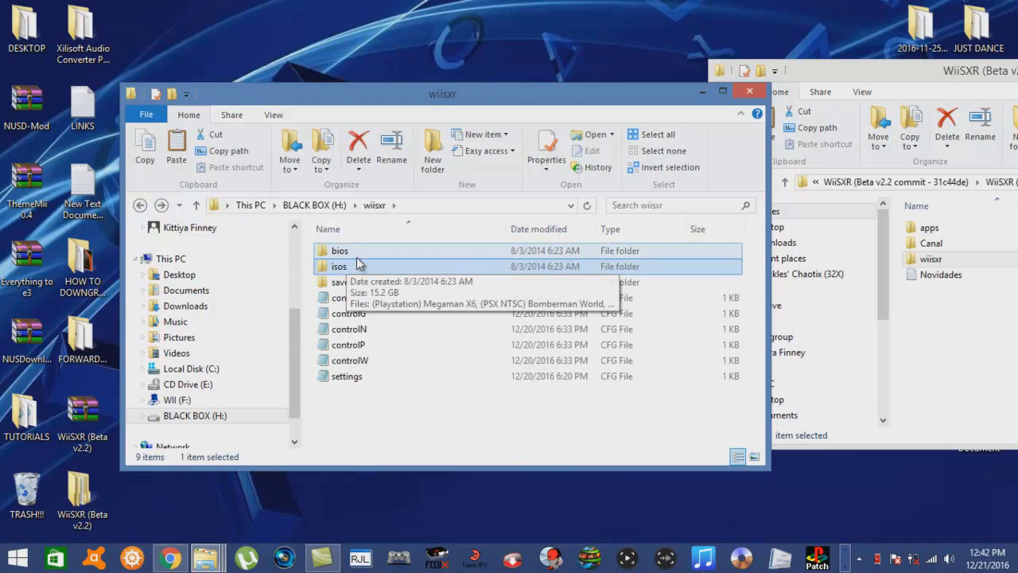
double_click(356, 251)
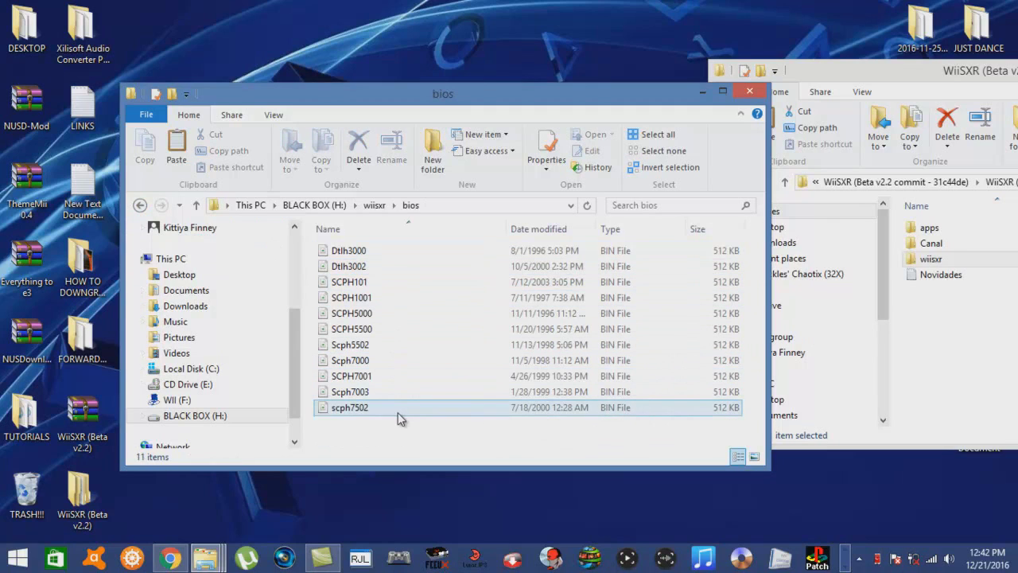
drag(370, 429, 372, 251)
click(378, 431)
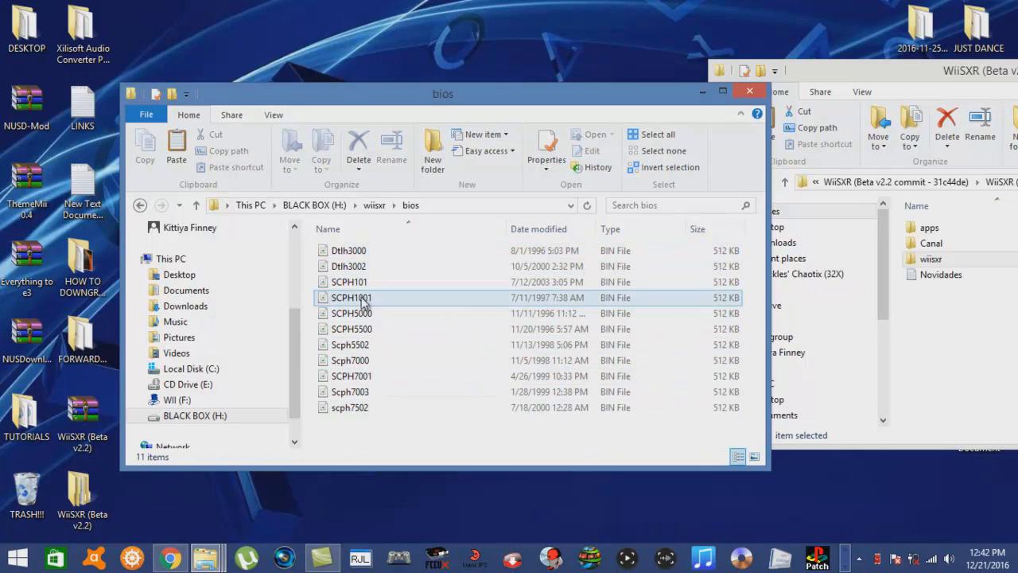
click(385, 299)
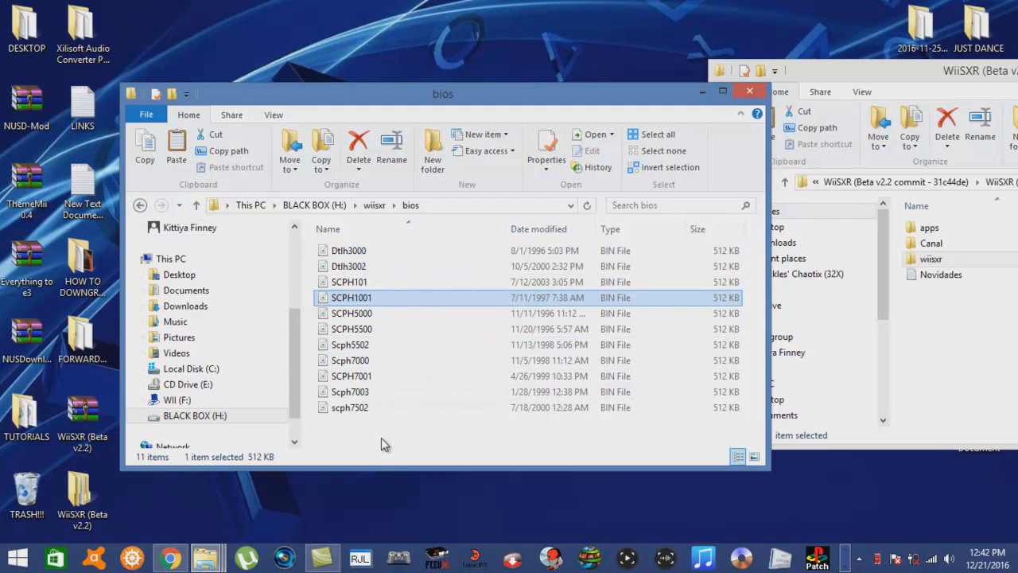
- Return to the root of BLACK BOX (H:) and close both that window and the WiiSXR (Beta v2.2 commit - 31c44de) window
click(142, 207)
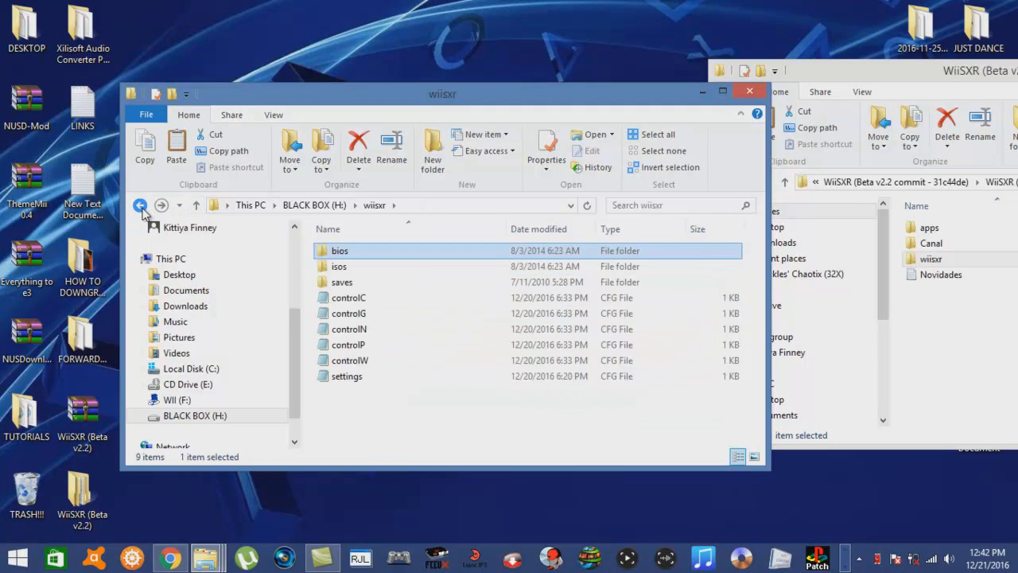
click(141, 207)
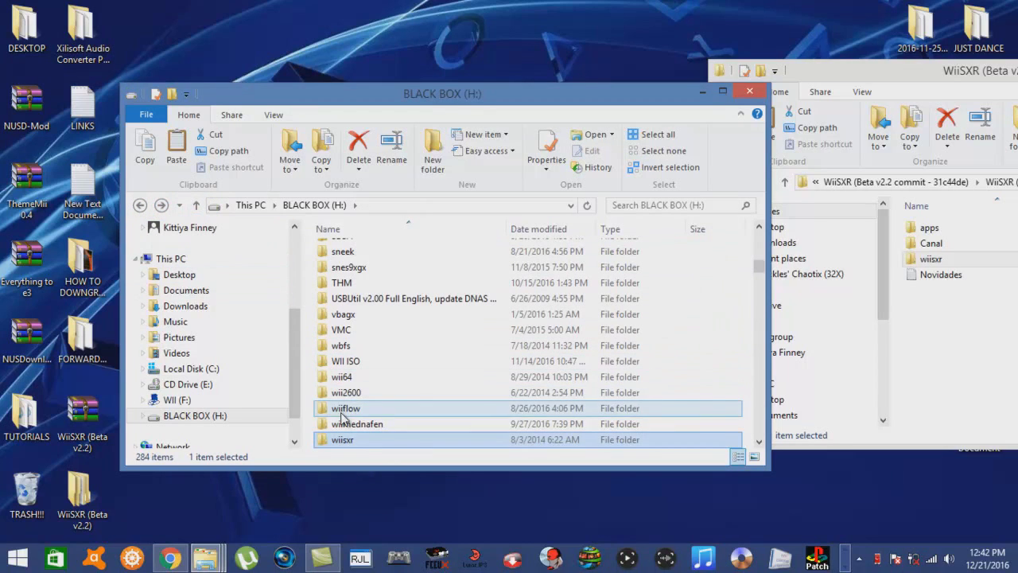
click(310, 338)
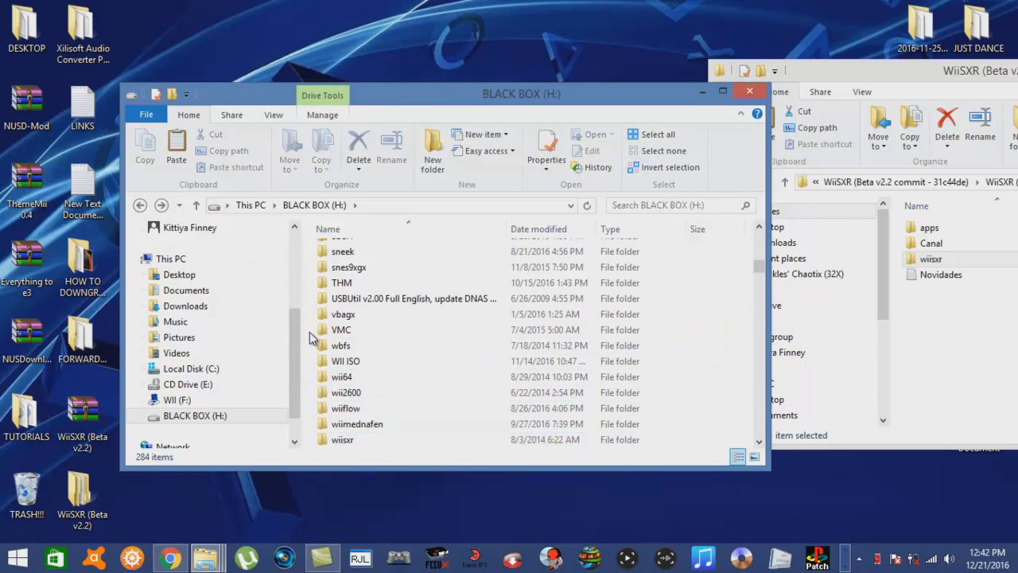
click(740, 93)
drag(849, 76, 464, 87)
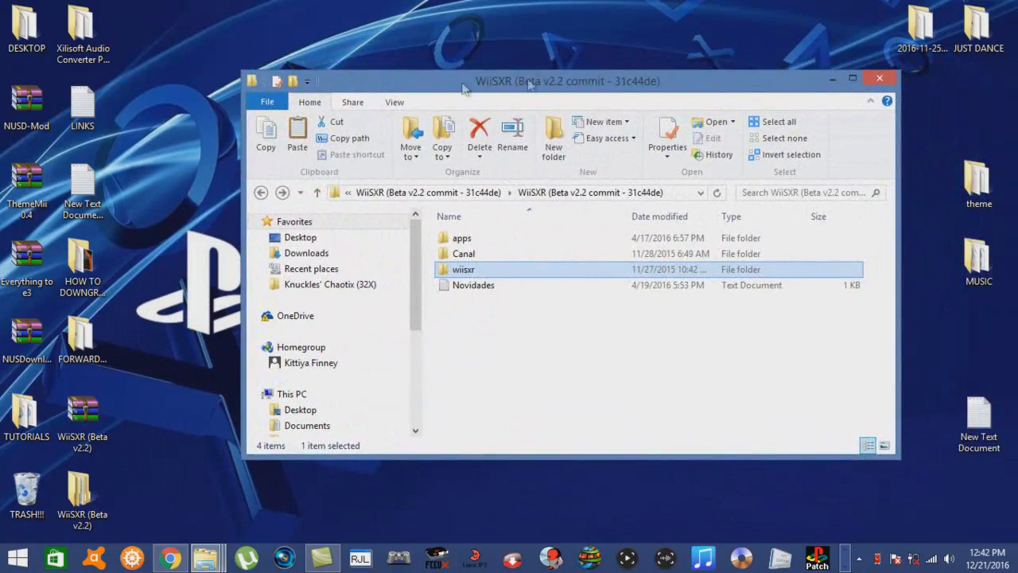
click(881, 81)
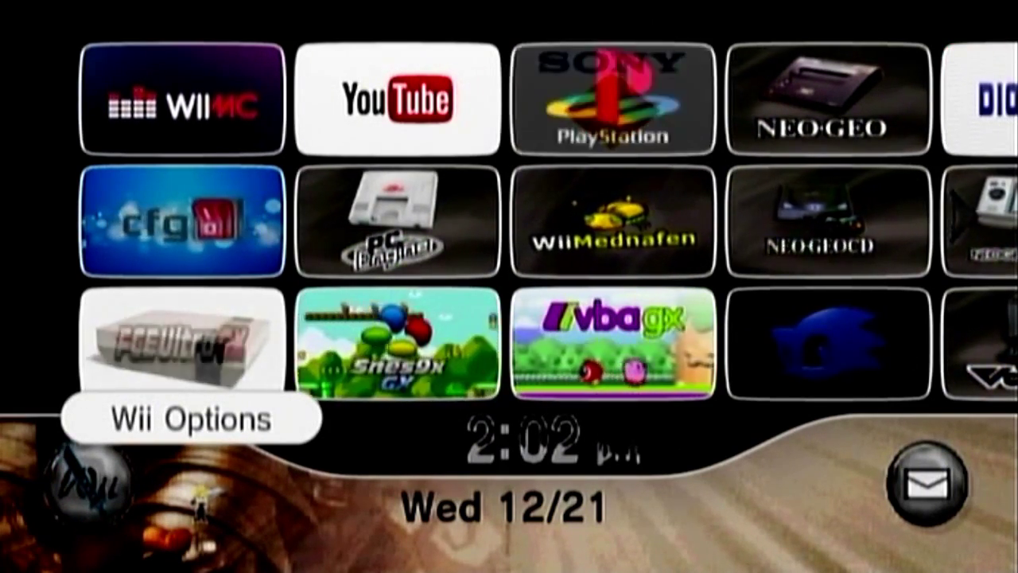
- On the Wii System Menu, open the channel list in Data Management and go to the page containing WiiSX
click(87, 481)
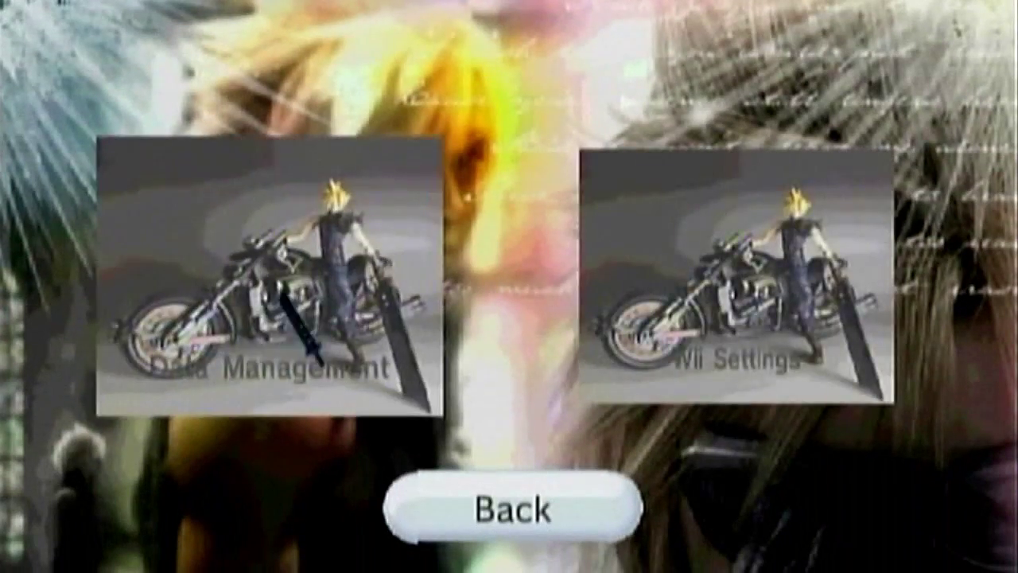
click(648, 293)
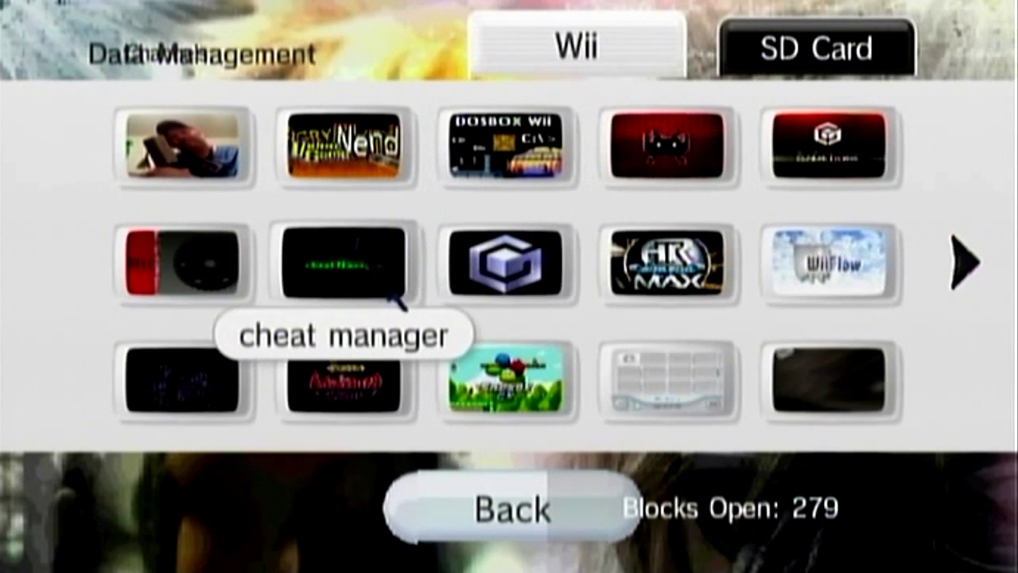
key(plus)
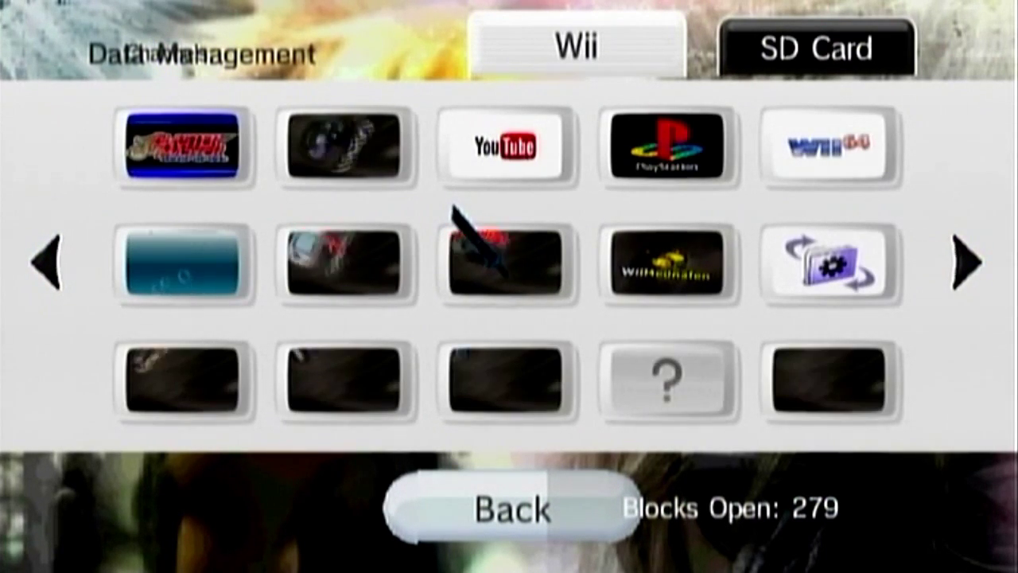
key(plus)
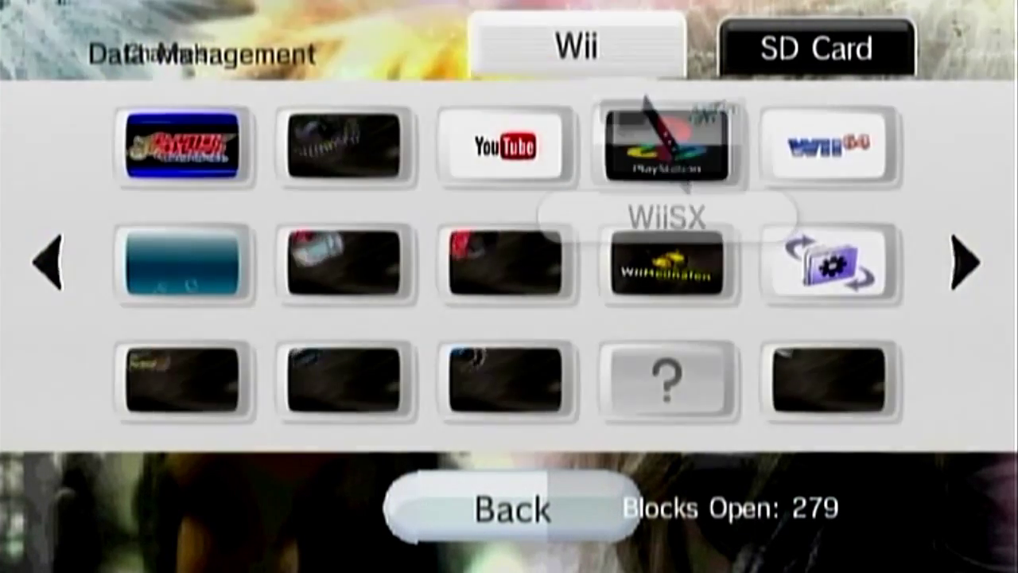
- Erase the installed WiiSX channel from the Wii's memory and confirm the deletion
click(666, 174)
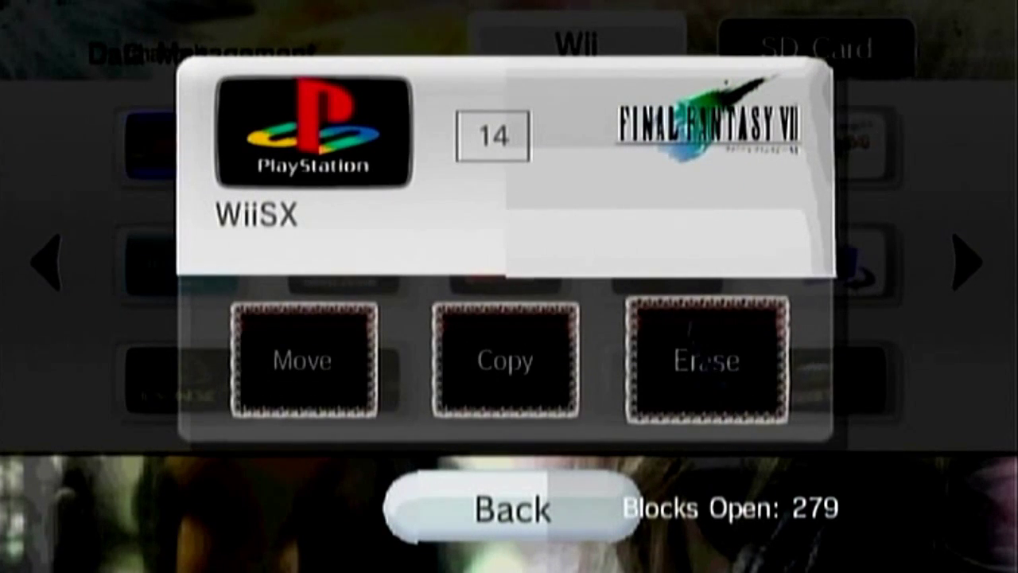
click(716, 354)
click(401, 489)
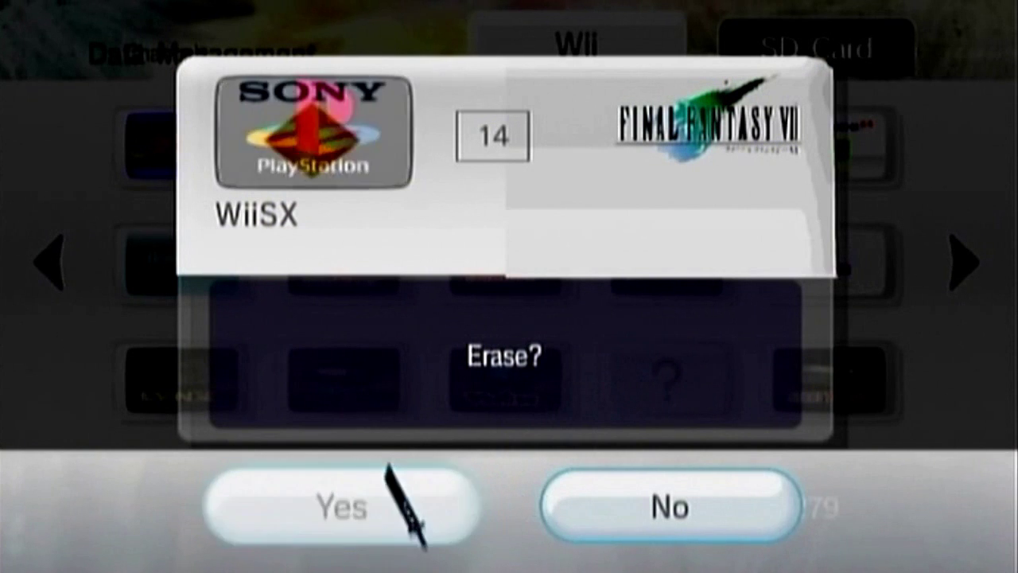